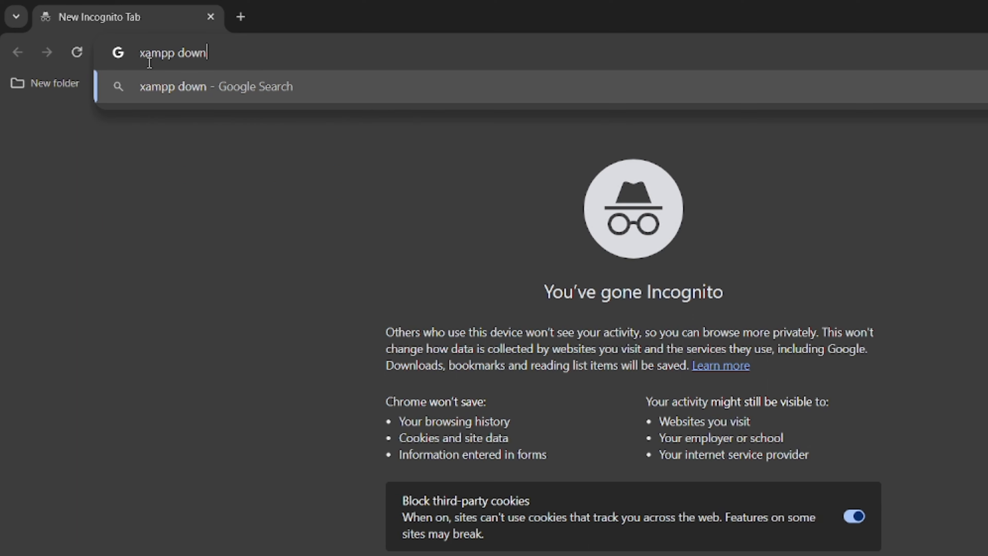
# Search for the XAMPP download and save the 64-bit Windows installer for version 8.2.12 to Downloads
pyautogui.press('Return')
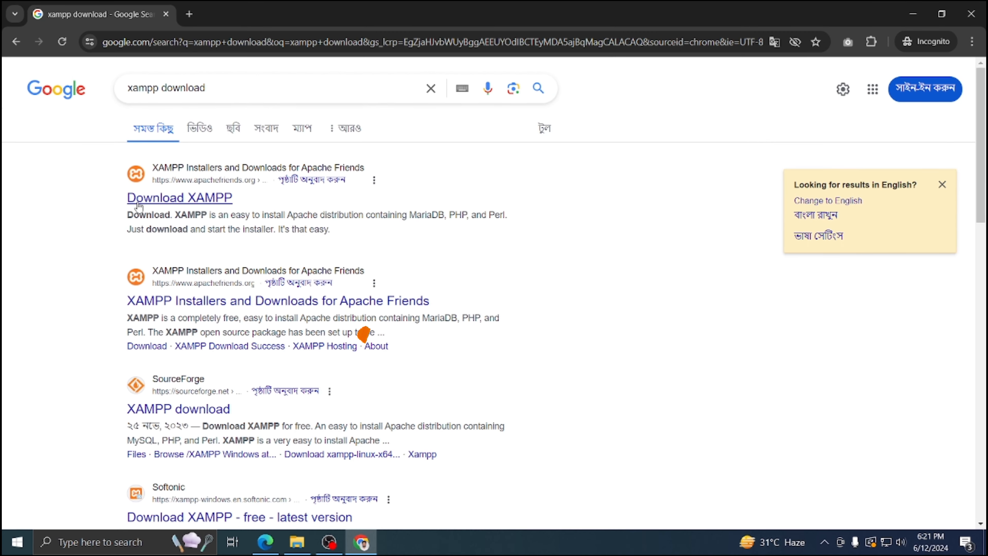
pyautogui.click(211, 199)
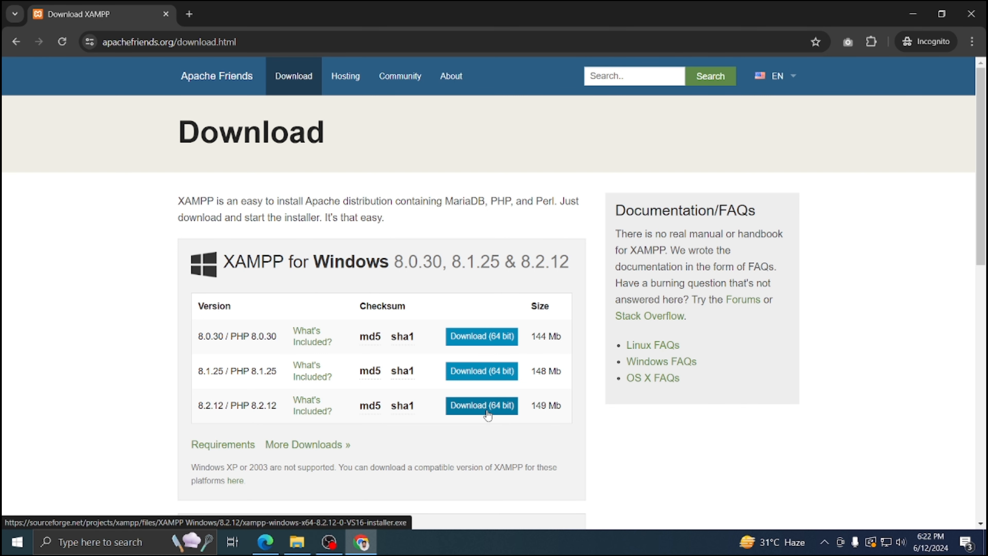
pyautogui.click(474, 408)
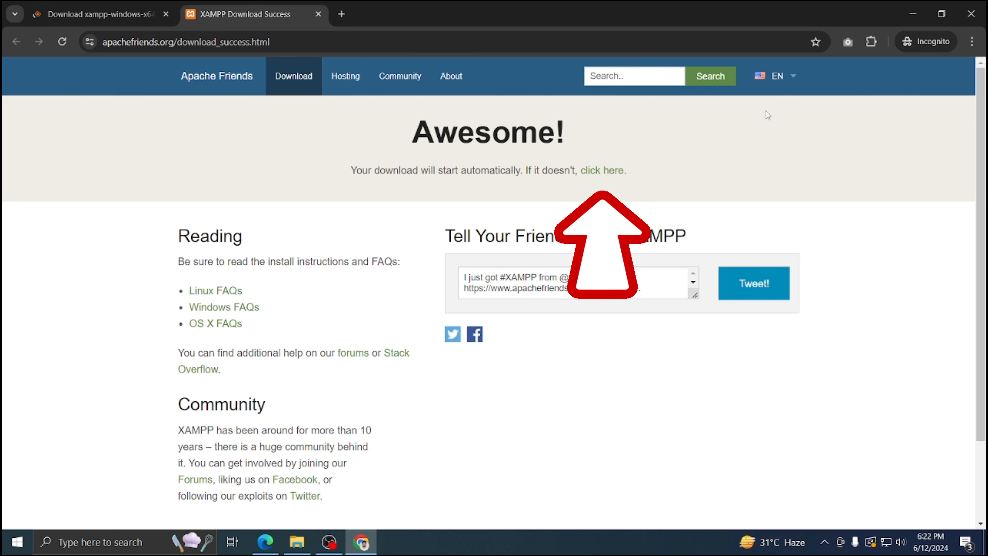
pyautogui.click(605, 174)
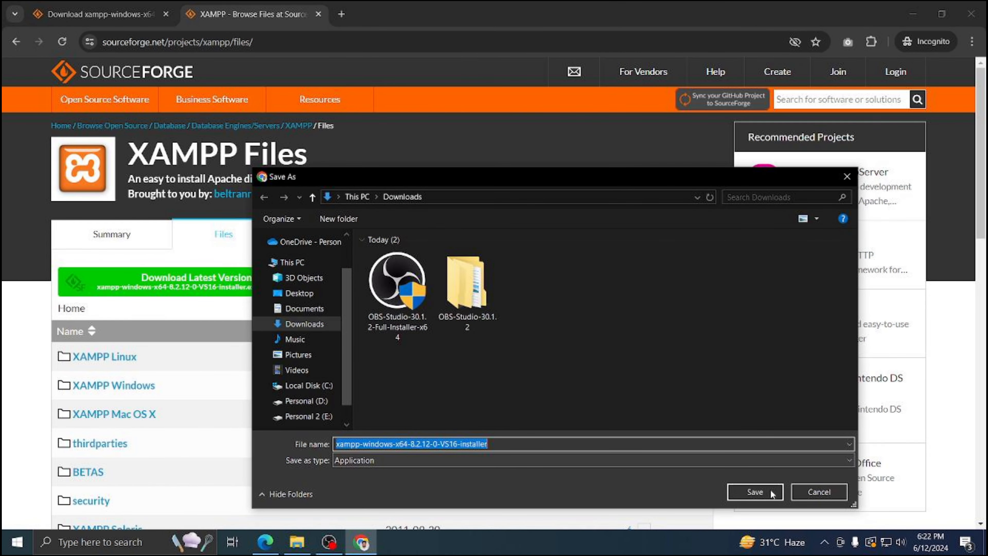
pyautogui.click(754, 492)
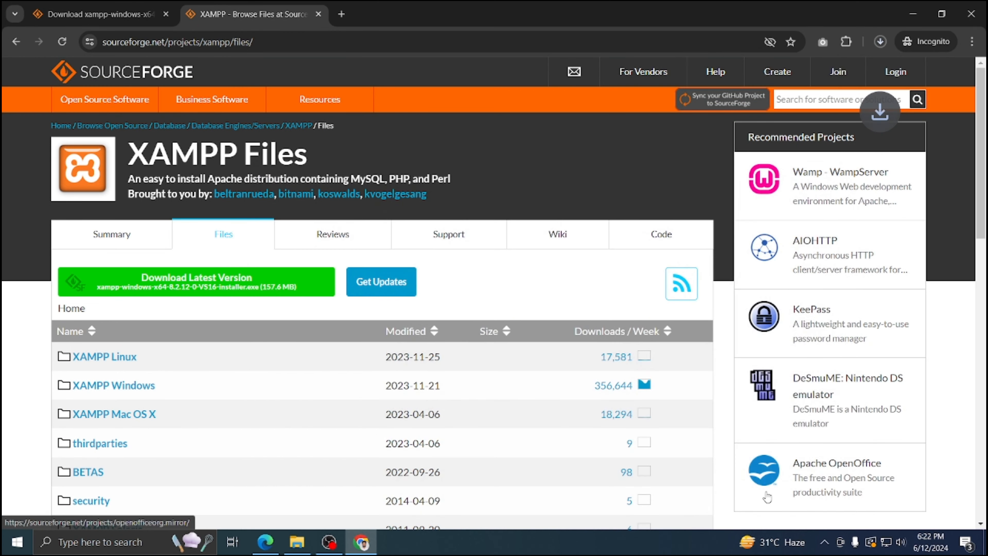
# Show the downloaded XAMPP installer in its folder, launch it, and acknowledge the User Account Control warning
pyautogui.click(882, 42)
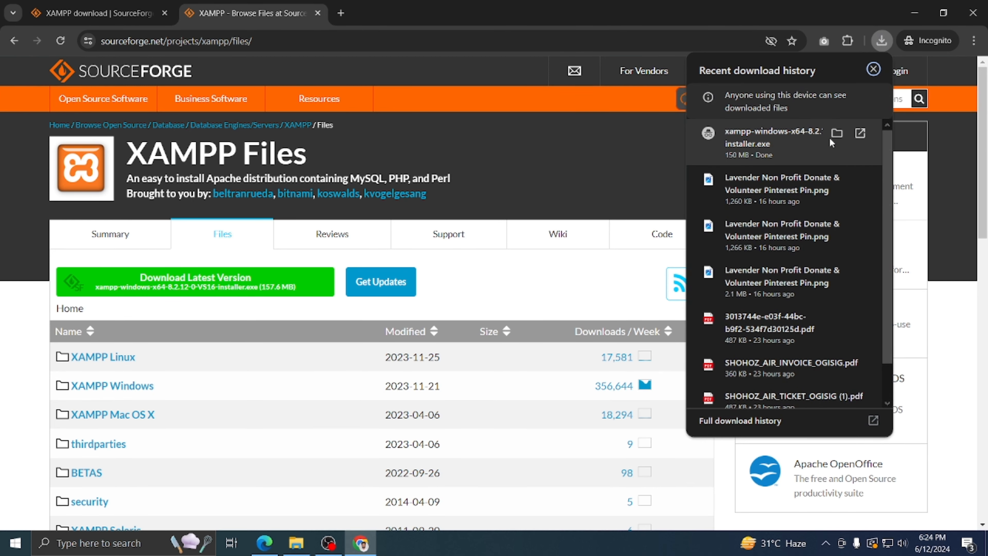
pyautogui.click(830, 130)
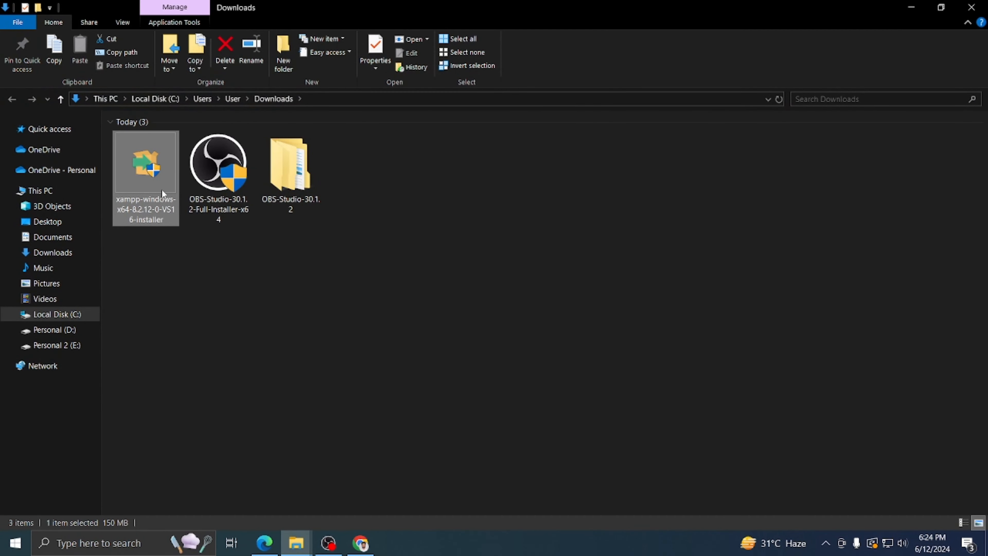
pyautogui.rightClick(140, 183)
pyautogui.click(183, 208)
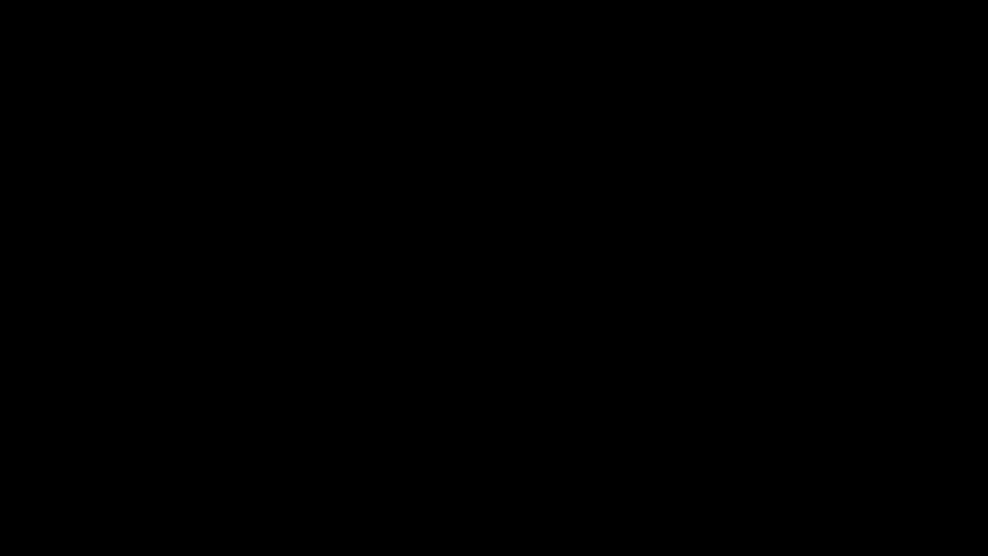
pyautogui.click(401, 364)
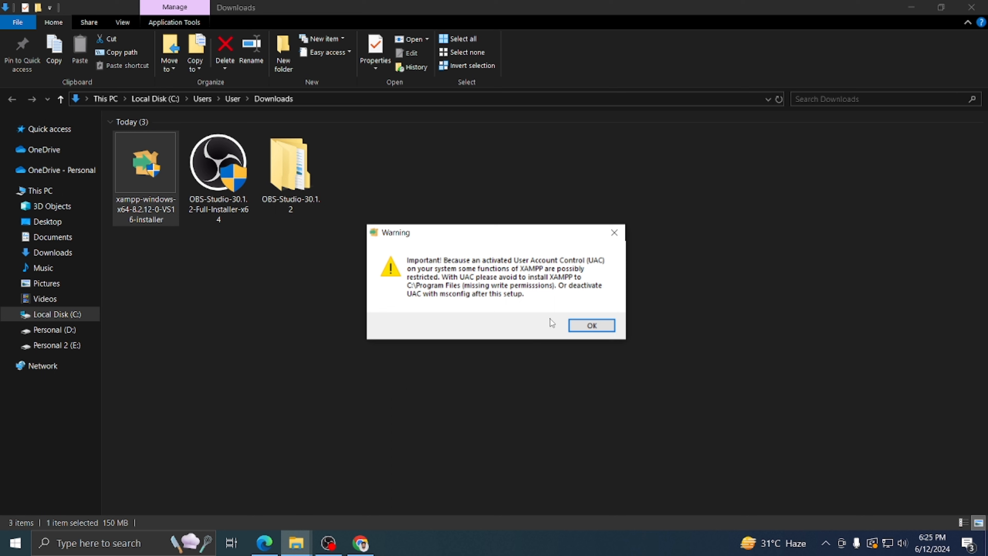
pyautogui.click(579, 325)
# Delete the existing xampp folder from Local Disk (C:)
pyautogui.click(57, 314)
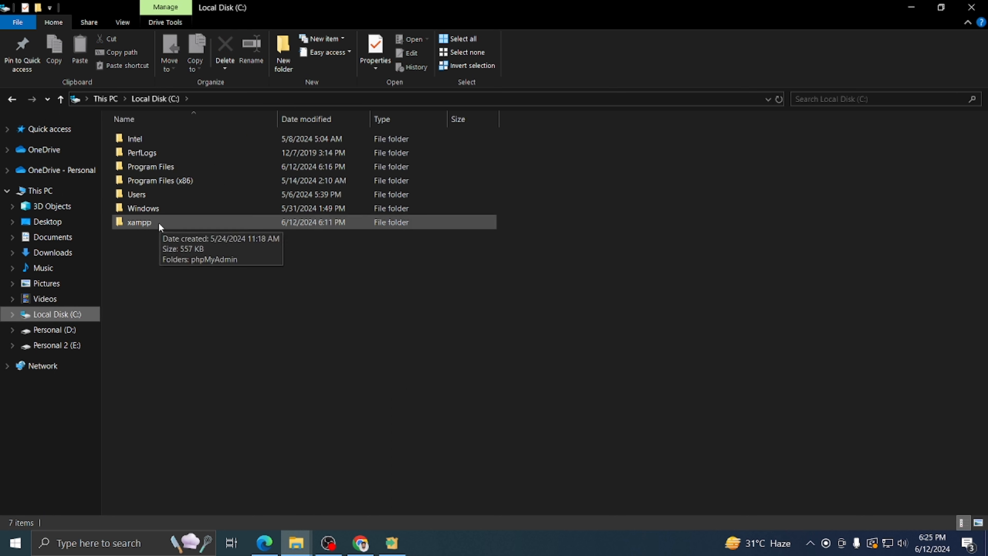
pyautogui.click(146, 225)
pyautogui.rightClick(147, 225)
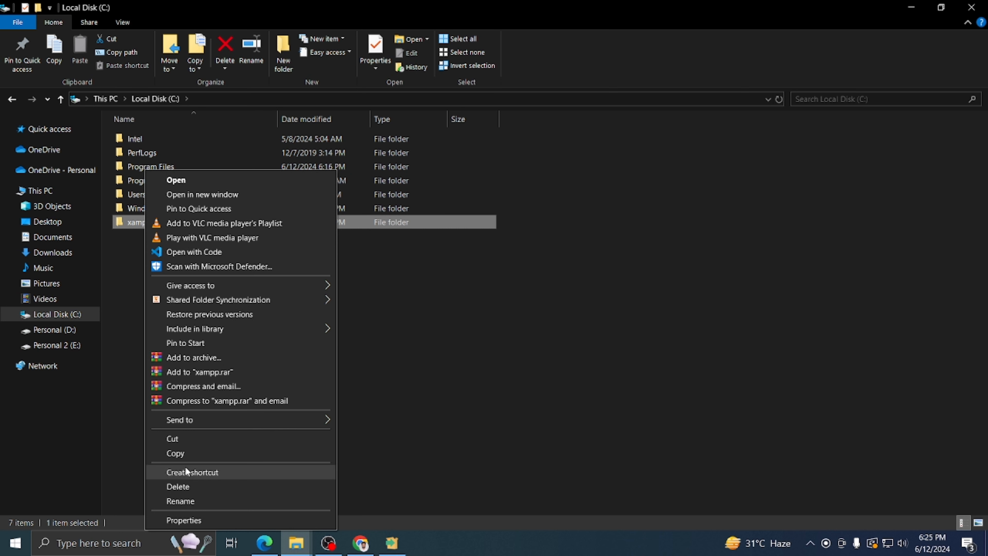
pyautogui.click(194, 485)
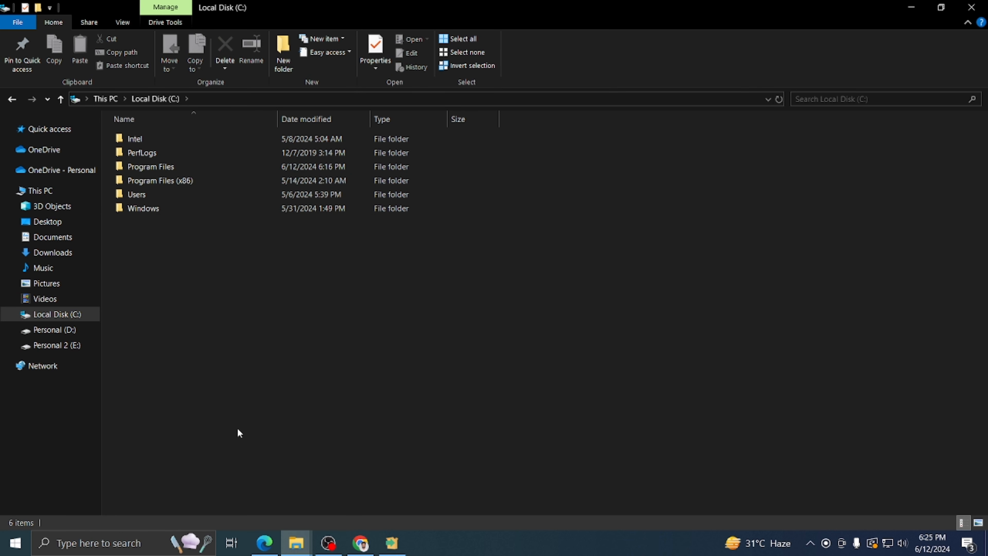
# Return to the XAMPP setup, install it to C:\xampp, and finish with the option to start the Control Panel enabled
pyautogui.click(389, 539)
pyautogui.click(555, 396)
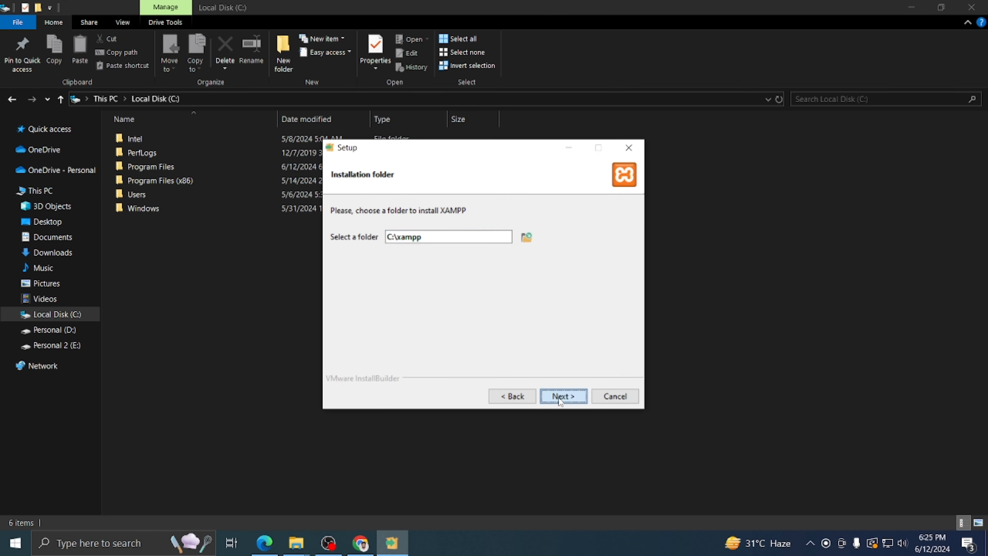
pyautogui.click(555, 396)
pyautogui.click(557, 396)
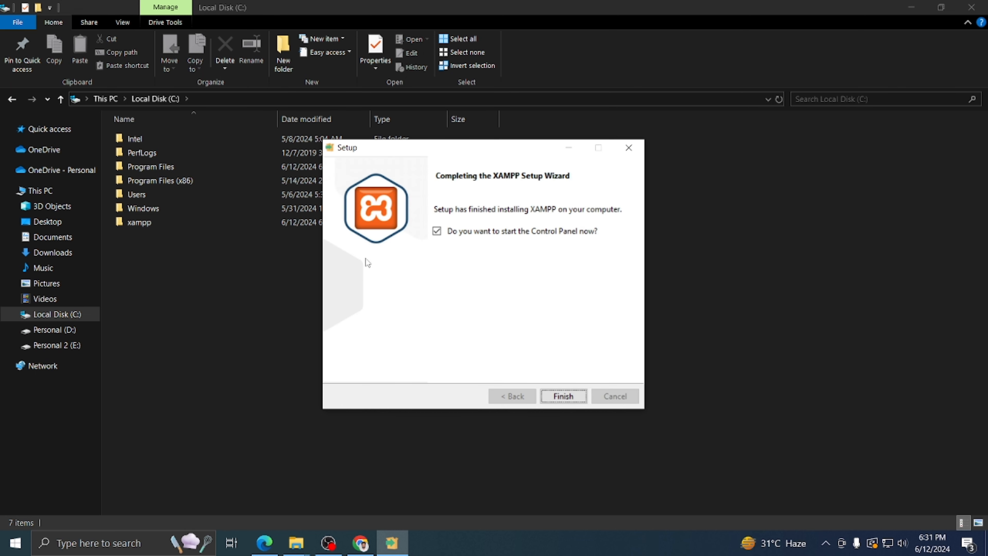
pyautogui.click(562, 396)
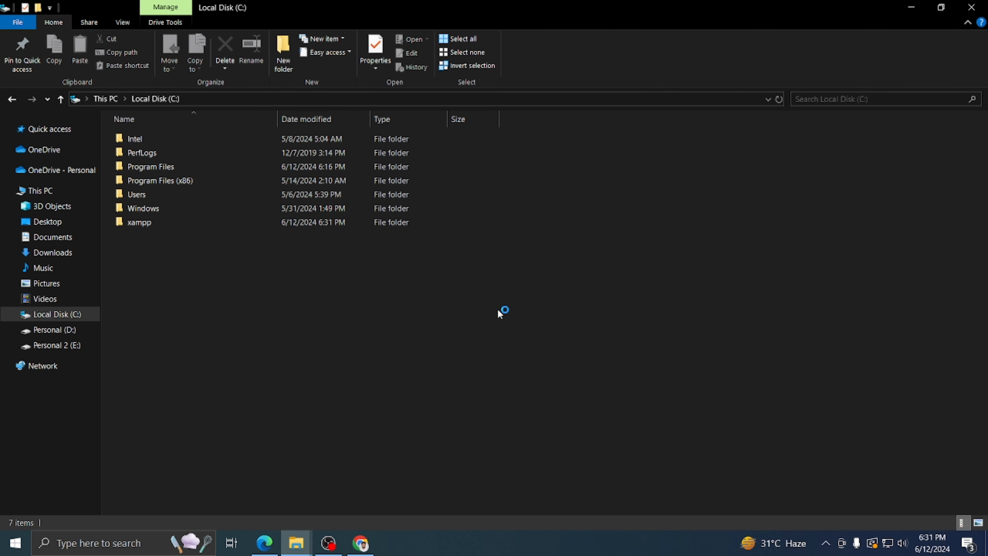
# Reposition the XAMPP Control Panel window and start the Apache and MySQL modules
pyautogui.moveTo(252, 11); pyautogui.dragTo(691, 190)
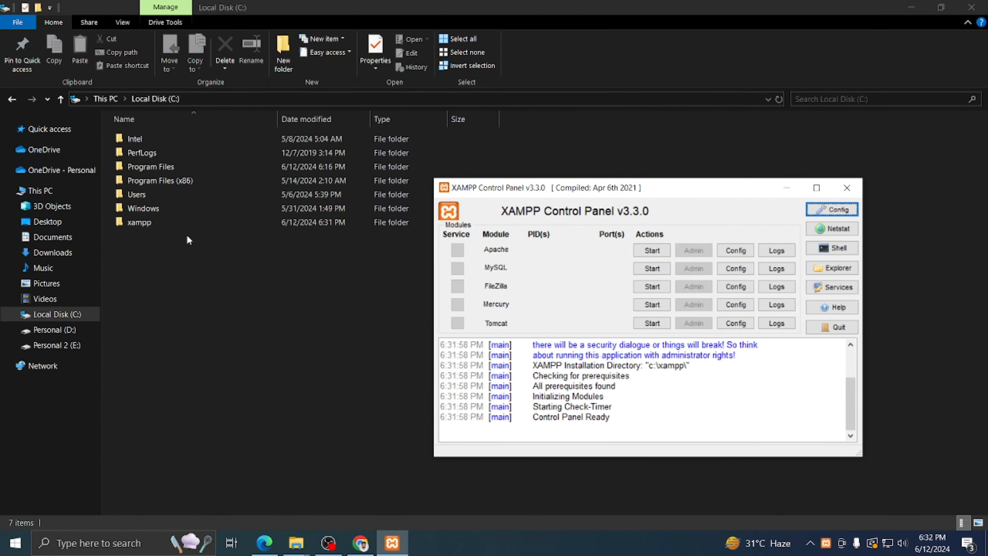
pyautogui.click(652, 250)
pyautogui.click(658, 270)
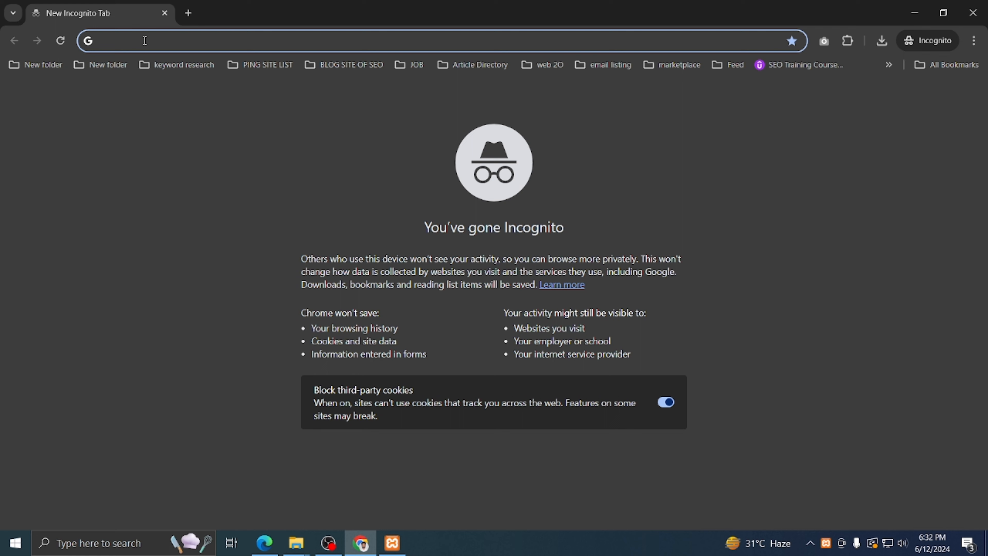
# Search the web in Chrome for "wordpress download"
pyautogui.write('wordpress')
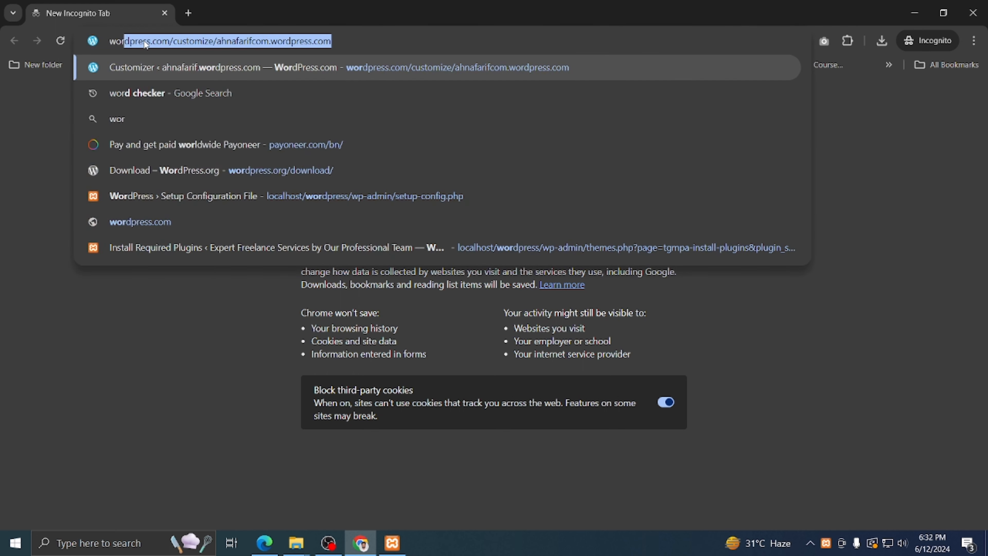
pyautogui.press('Delete')
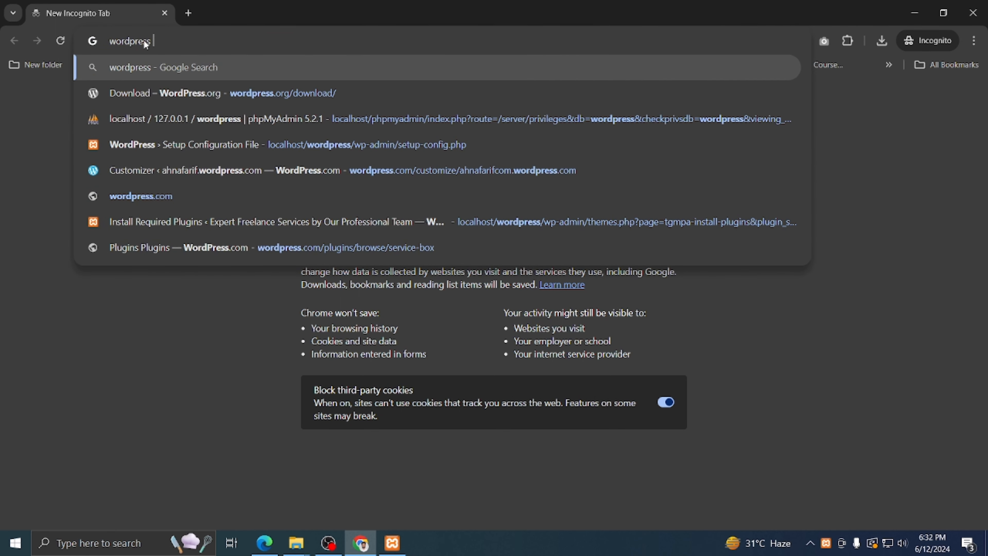
pyautogui.write('dow')
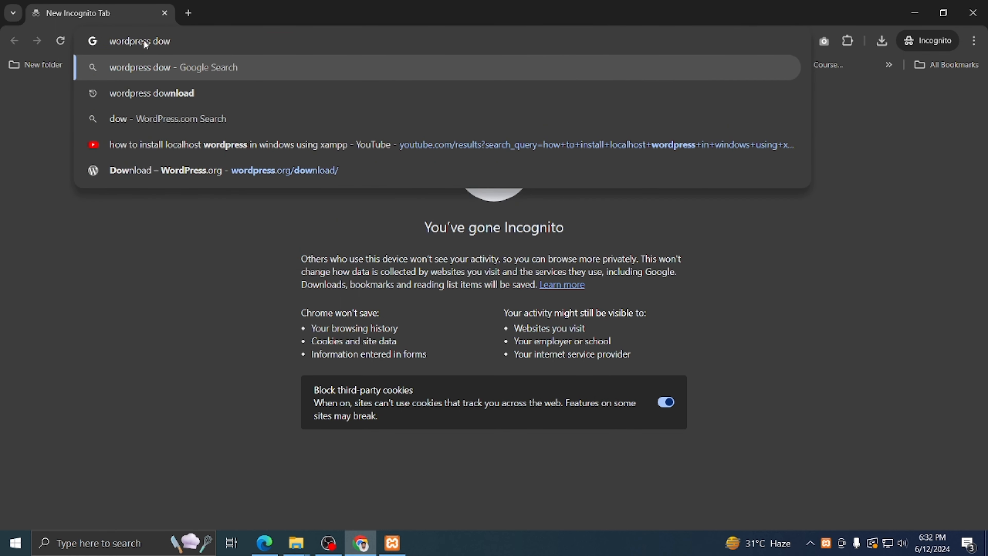
pyautogui.press('Down')
pyautogui.press('Return')
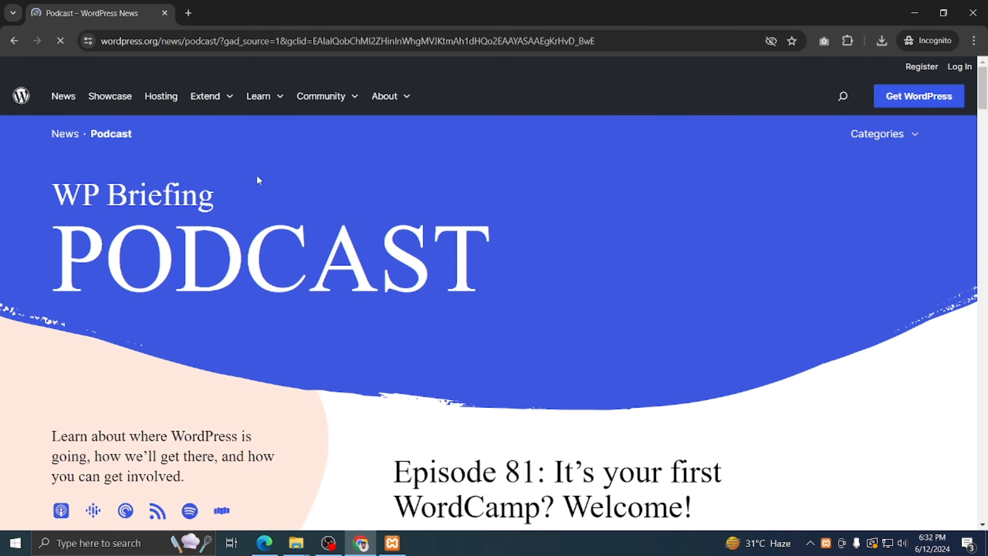
# Go to the Get WordPress page on wordpress.org and save the WordPress 6.5.4 archive to Downloads
pyautogui.scroll(-3, 511, 258)
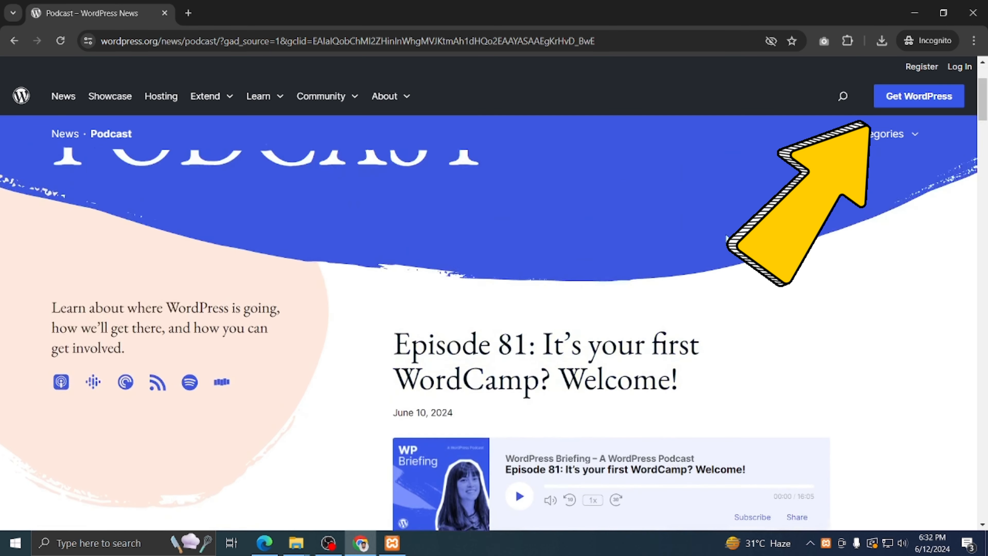
pyautogui.click(908, 96)
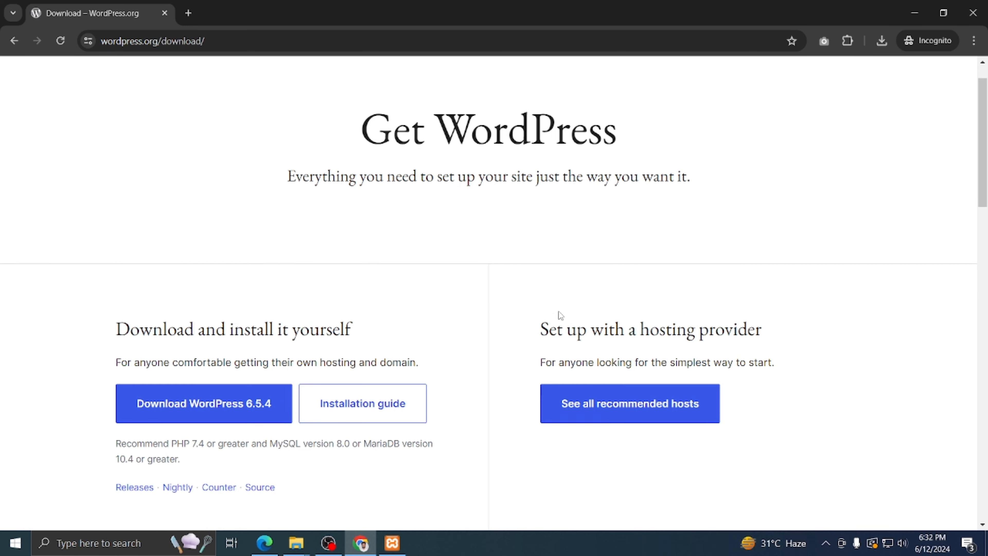
pyautogui.scroll(-1, 560, 315)
pyautogui.click(204, 387)
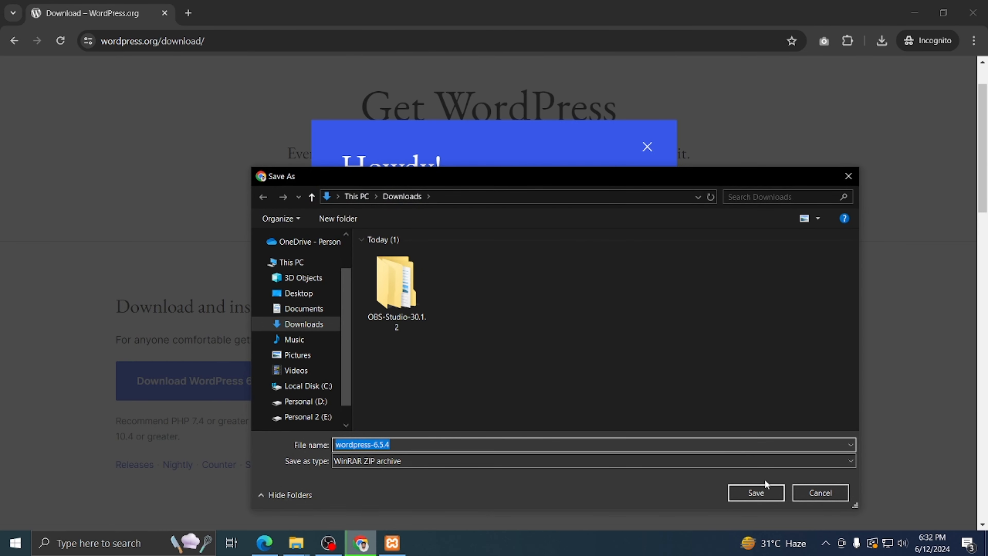
pyautogui.click(764, 491)
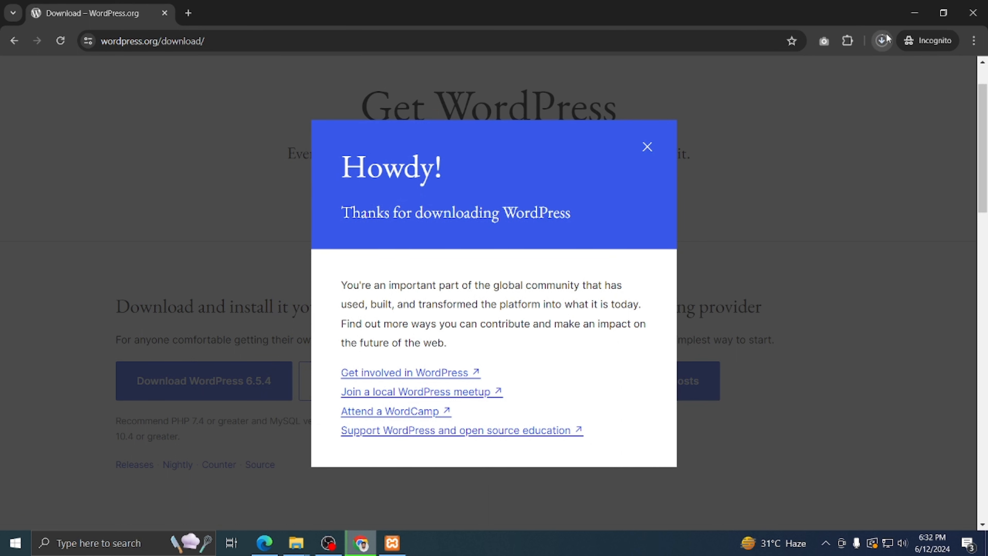
# Check the WordPress download's progress and cut the wordpress-6.5.4 archive from the Downloads folder
pyautogui.click(882, 39)
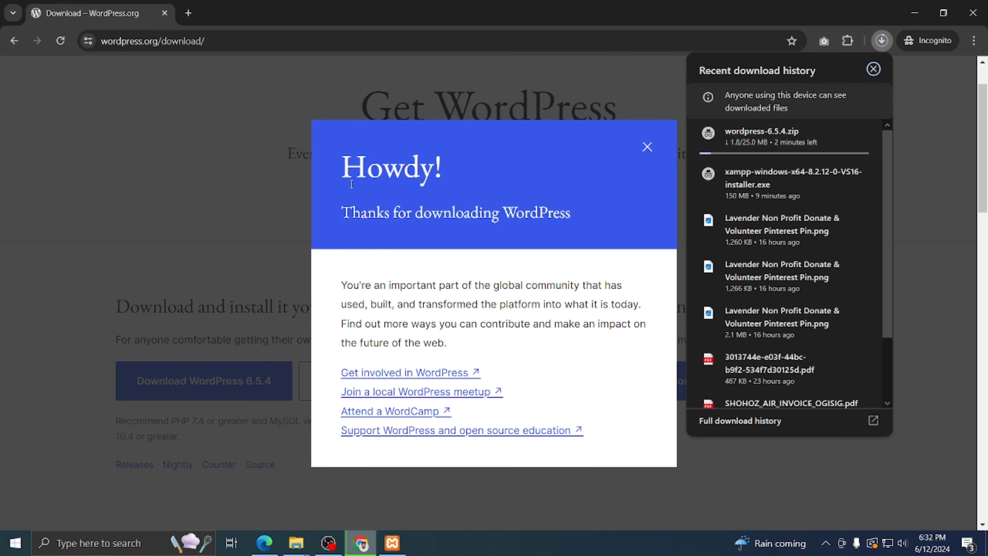
pyautogui.click(285, 194)
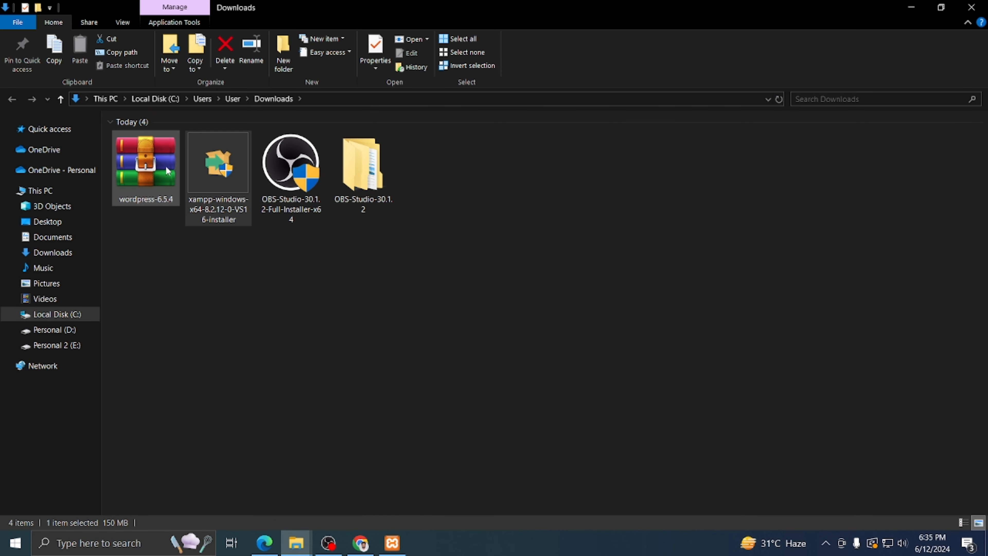
pyautogui.rightClick(167, 171)
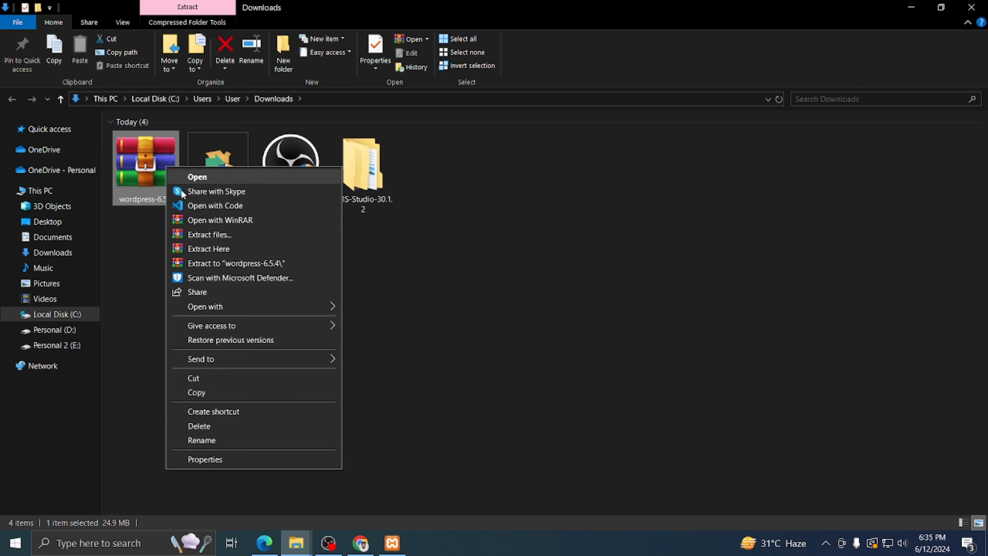
pyautogui.click(264, 377)
# Switch to the Local Disk (C:) window and open the htdocs folder inside xampp
pyautogui.moveTo(296, 543)
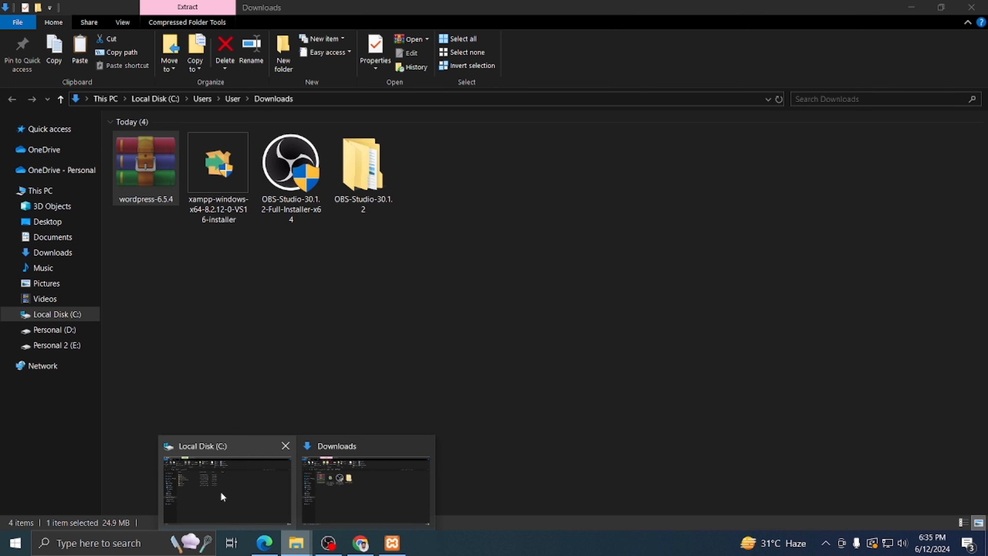
pyautogui.click(220, 490)
pyautogui.doubleClick(136, 227)
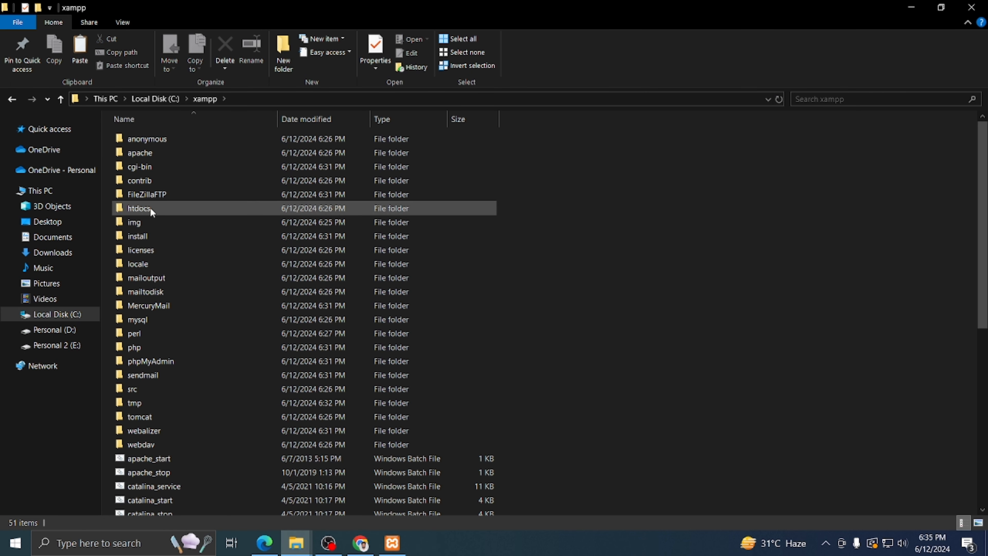
pyautogui.doubleClick(175, 208)
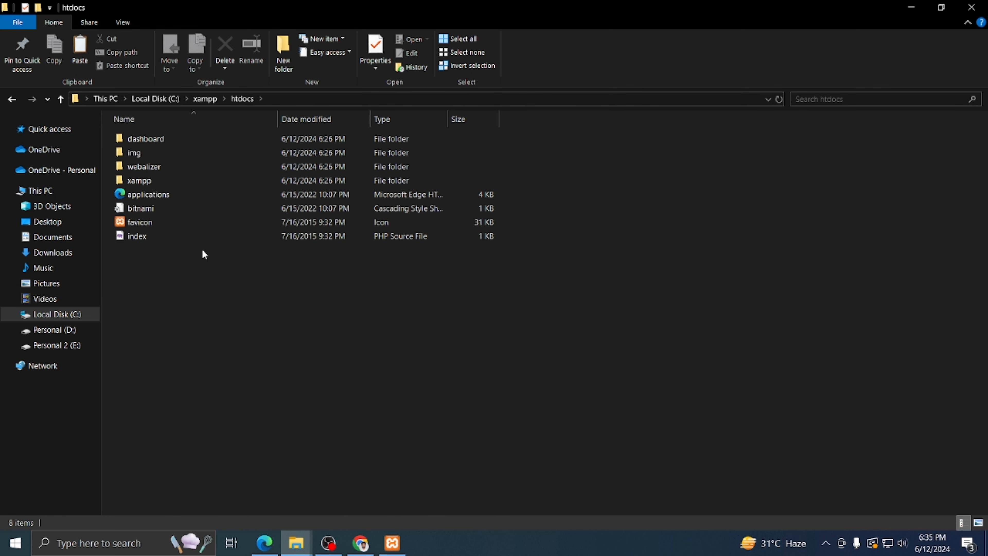
# Create a new folder named mystore in htdocs
pyautogui.rightClick(162, 301)
pyautogui.moveTo(218, 489)
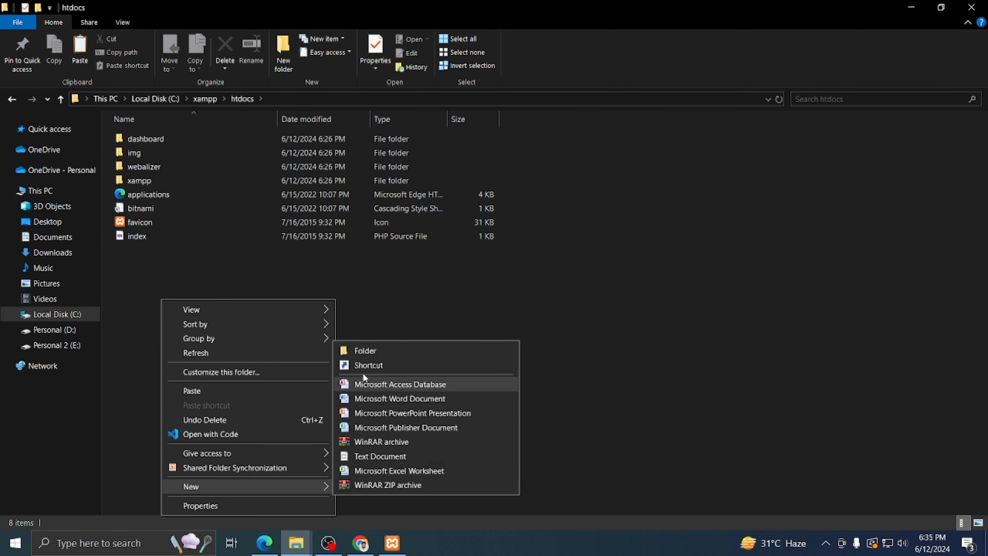
pyautogui.click(366, 349)
pyautogui.press('BackSpace')
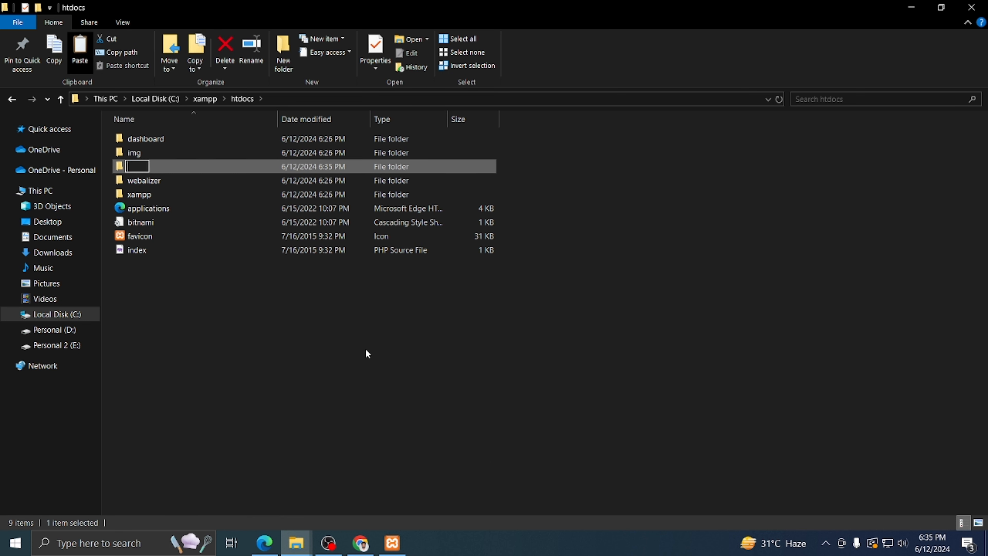
pyautogui.write('mystore')
pyautogui.press('Return')
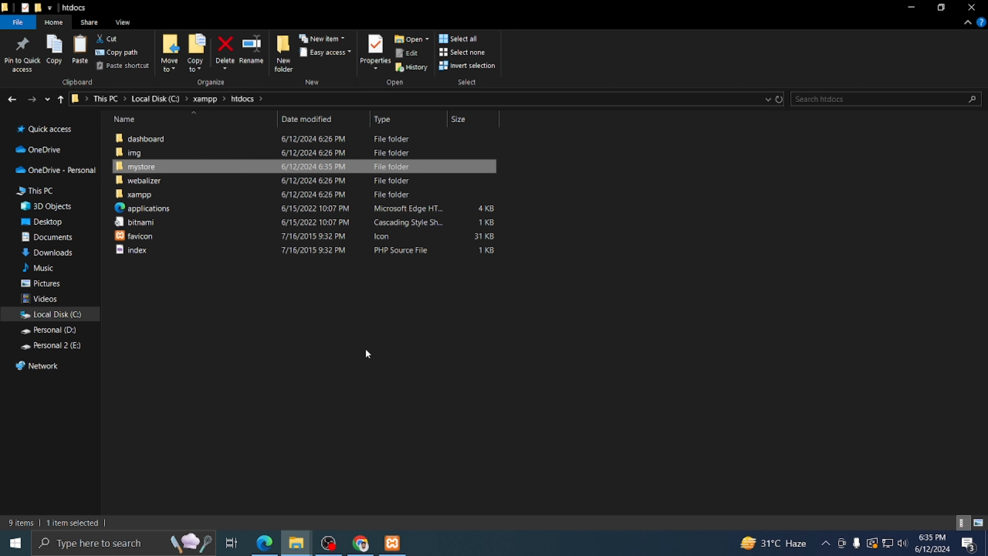
# Paste the wordpress-6.5.4 archive into the mystore folder and extract it there
pyautogui.doubleClick(167, 165)
pyautogui.rightClick(170, 180)
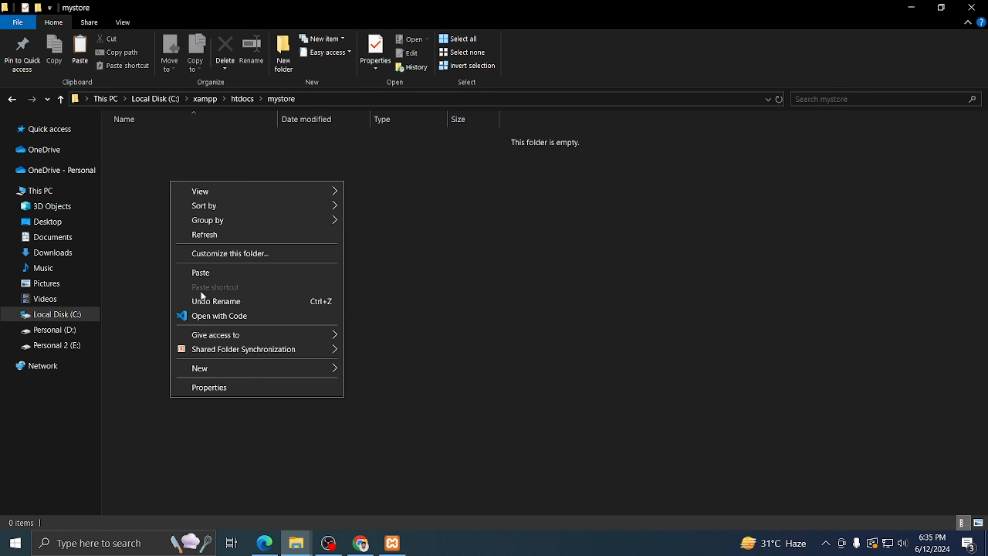
pyautogui.click(200, 272)
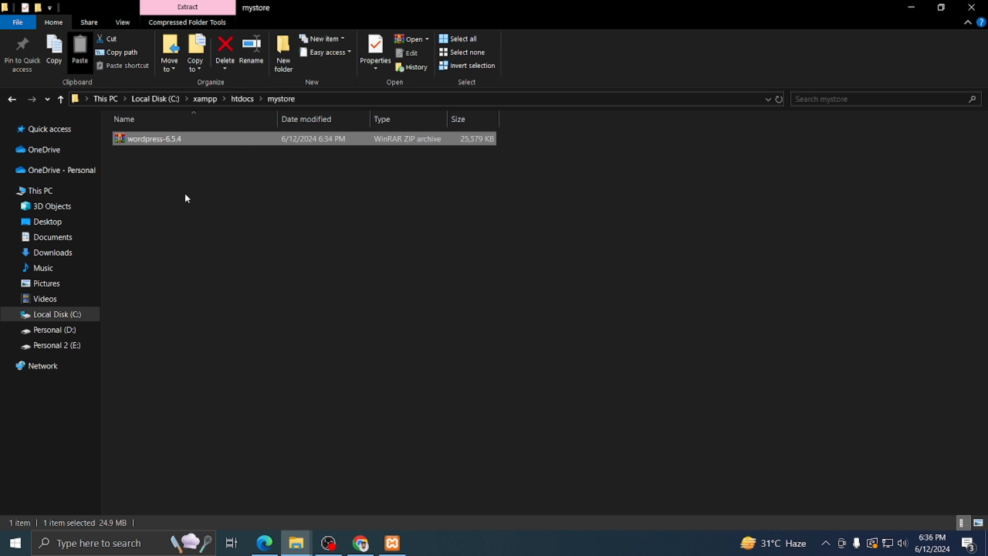
pyautogui.rightClick(171, 137)
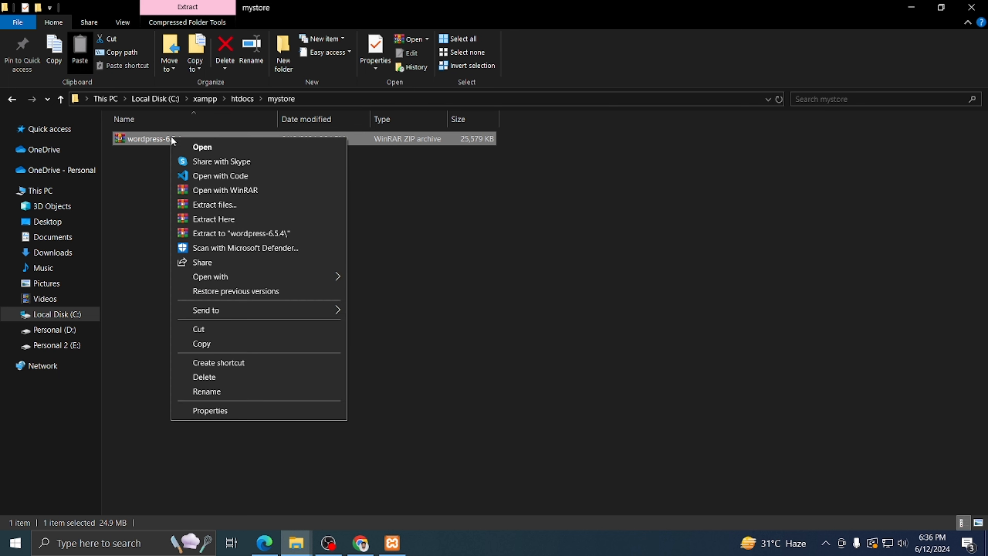
pyautogui.click(222, 220)
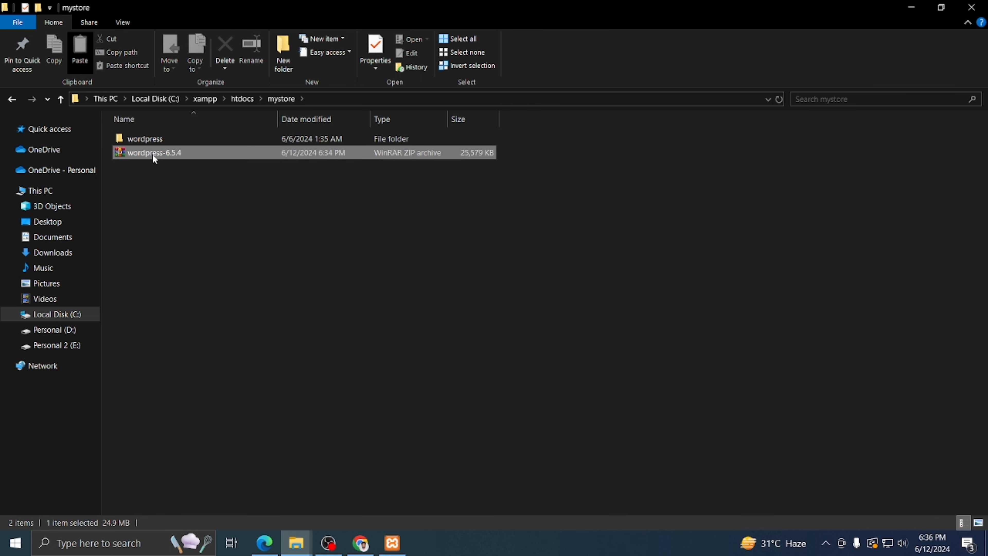
# Delete the wordpress-6.5.4 archive from the mystore folder
pyautogui.rightClick(152, 154)
pyautogui.click(188, 395)
pyautogui.doubleClick(154, 143)
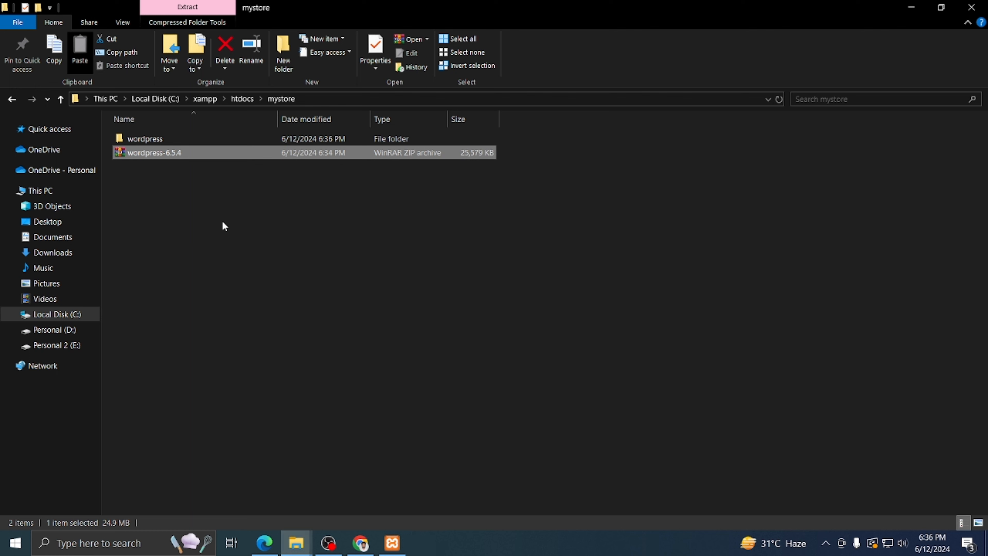
pyautogui.rightClick(152, 153)
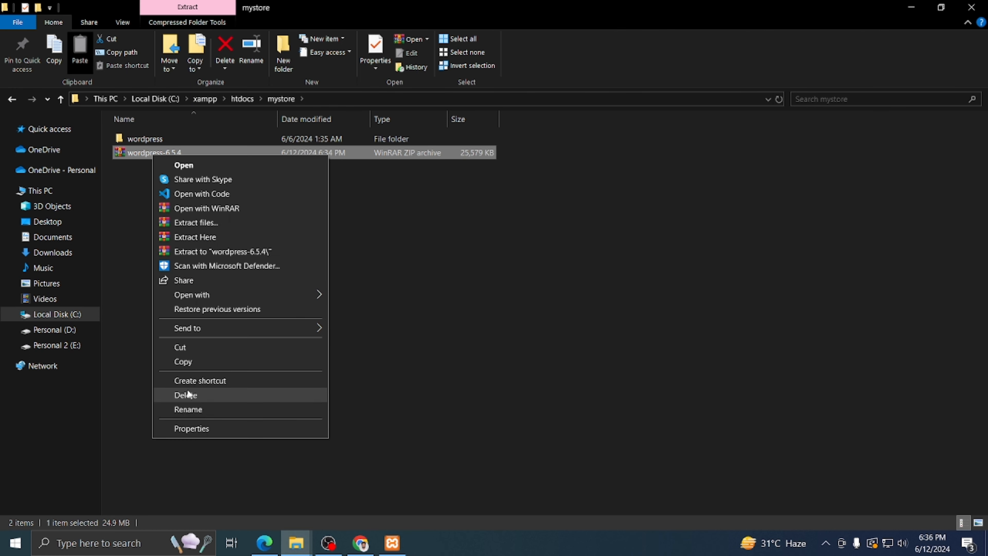
pyautogui.click(189, 393)
# Open the extracted wordpress folder inside mystore and copy all of its files and folders
pyautogui.doubleClick(154, 141)
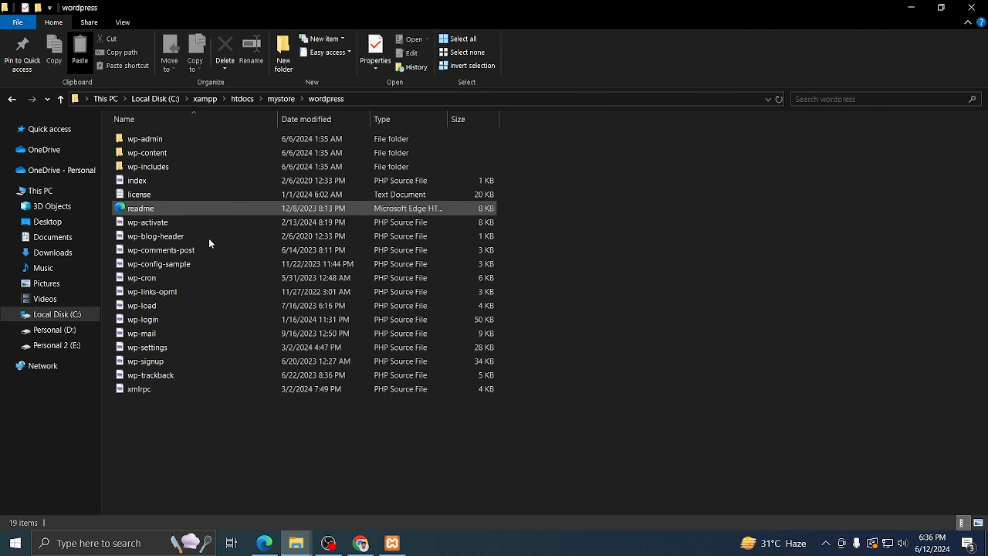
pyautogui.hotkey('ctrl', 'a')
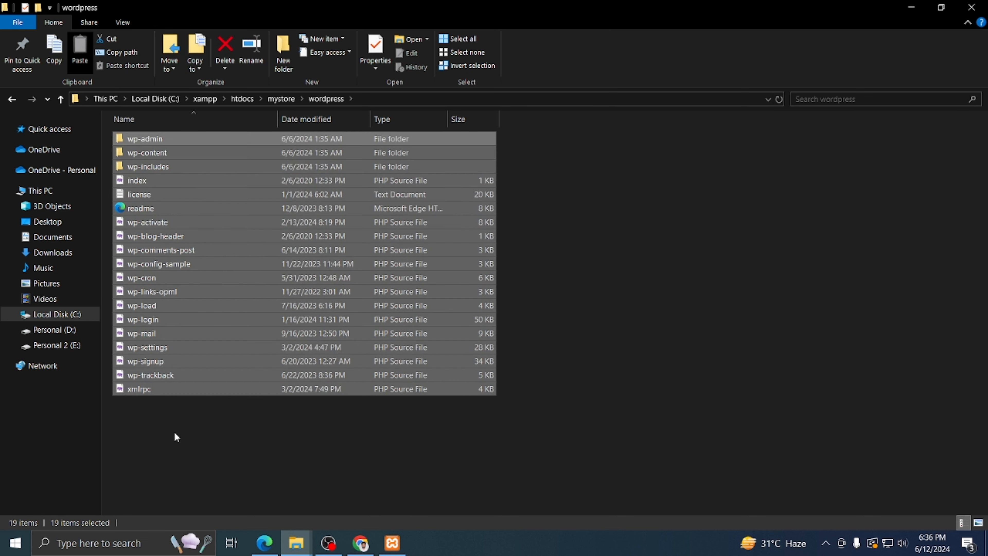
pyautogui.hotkey('ctrl', 'x')
pyautogui.click(60, 99)
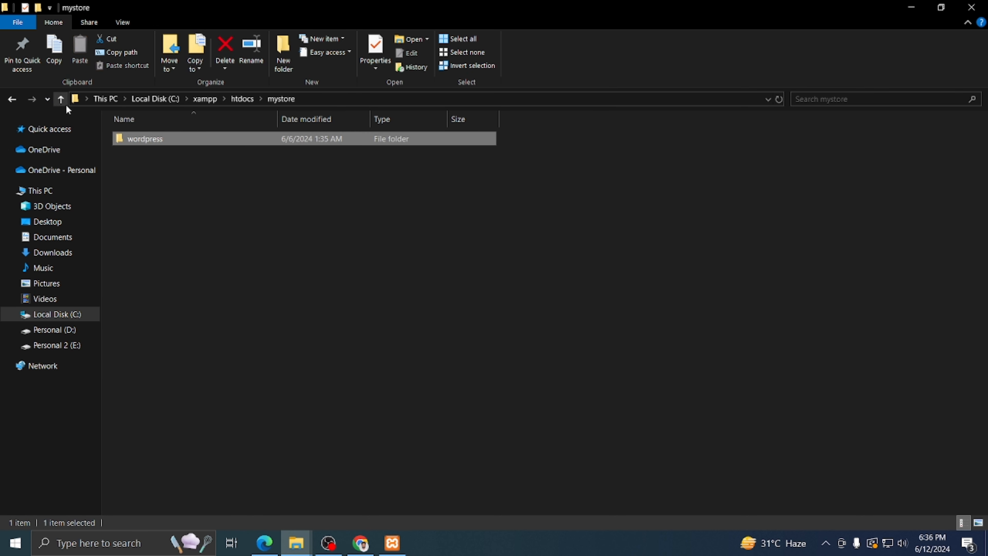
pyautogui.click(59, 98)
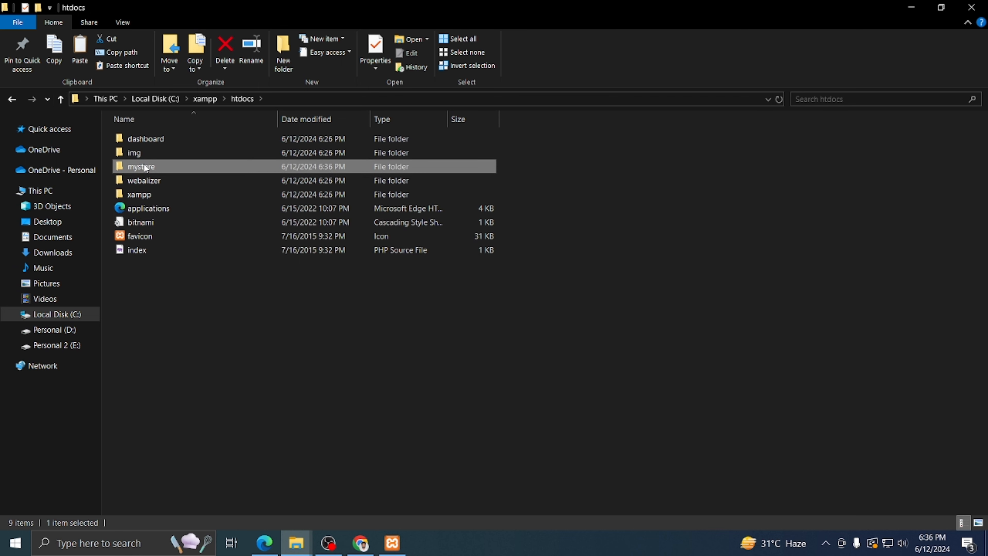
pyautogui.doubleClick(144, 164)
pyautogui.doubleClick(155, 141)
pyautogui.moveTo(169, 406); pyautogui.dragTo(176, 131)
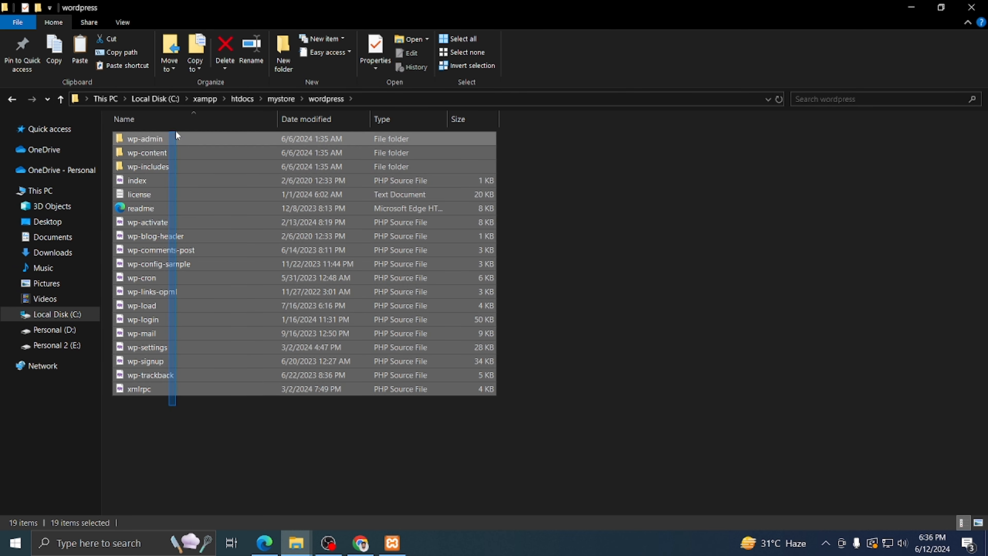
pyautogui.click(202, 446)
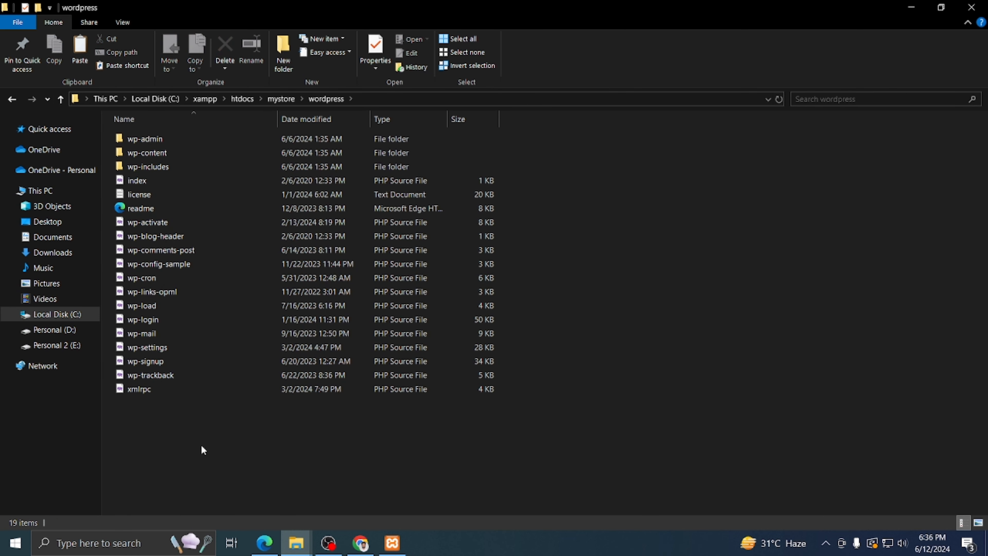
pyautogui.hotkey('ctrl', 'a')
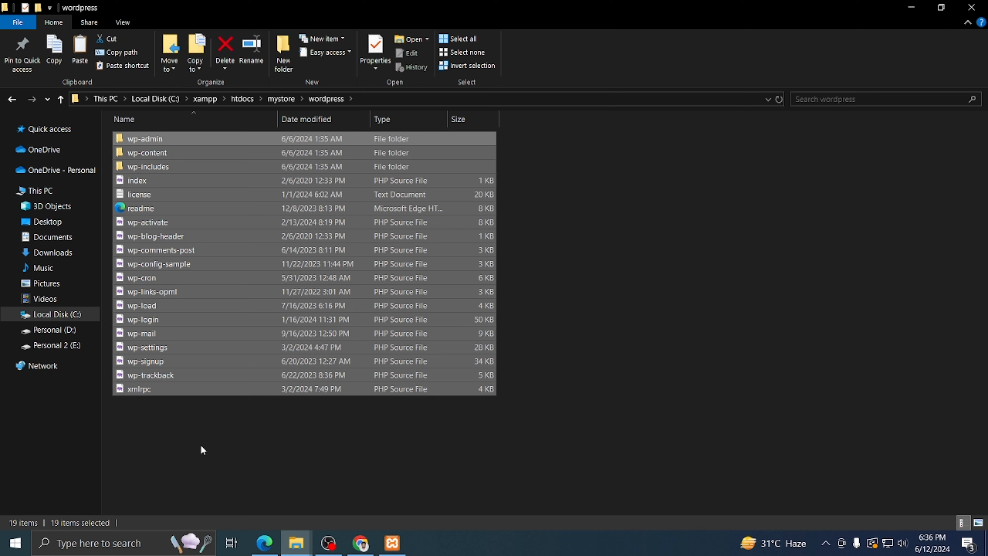
# Paste the copied WordPress files directly into mystore and delete the leftover wordpress folder
pyautogui.click(61, 99)
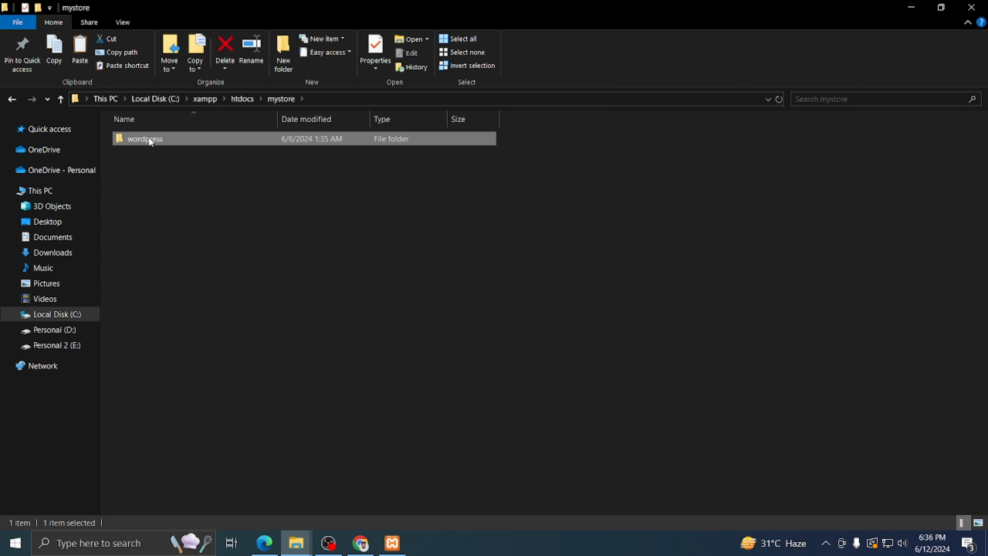
pyautogui.rightClick(152, 172)
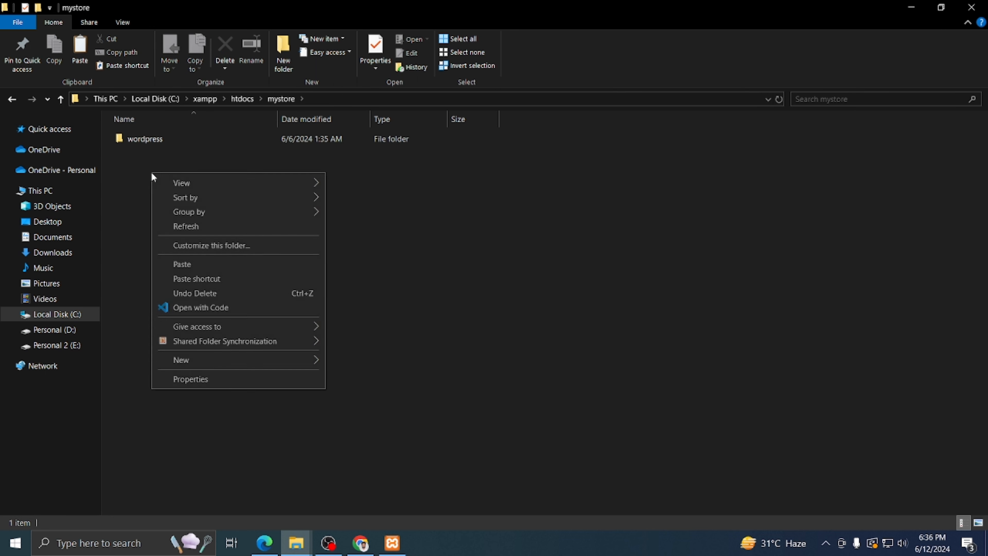
pyautogui.click(136, 171)
pyautogui.rightClick(139, 177)
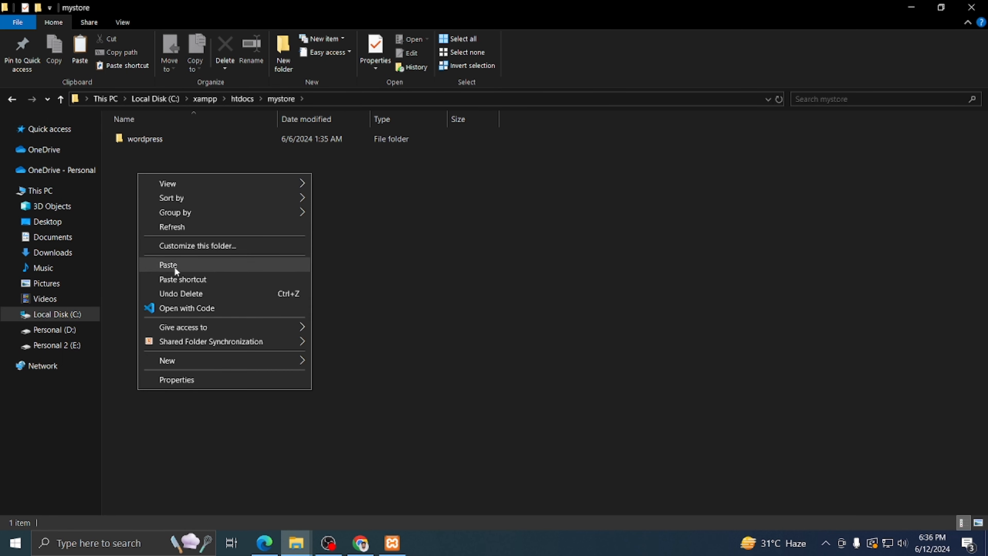
pyautogui.click(175, 266)
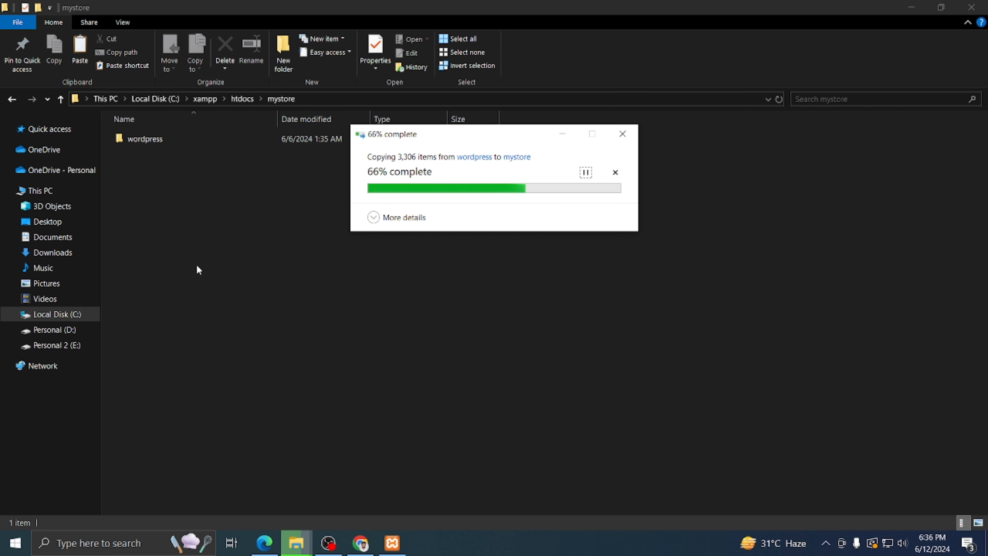
pyautogui.rightClick(153, 138)
pyautogui.click(199, 466)
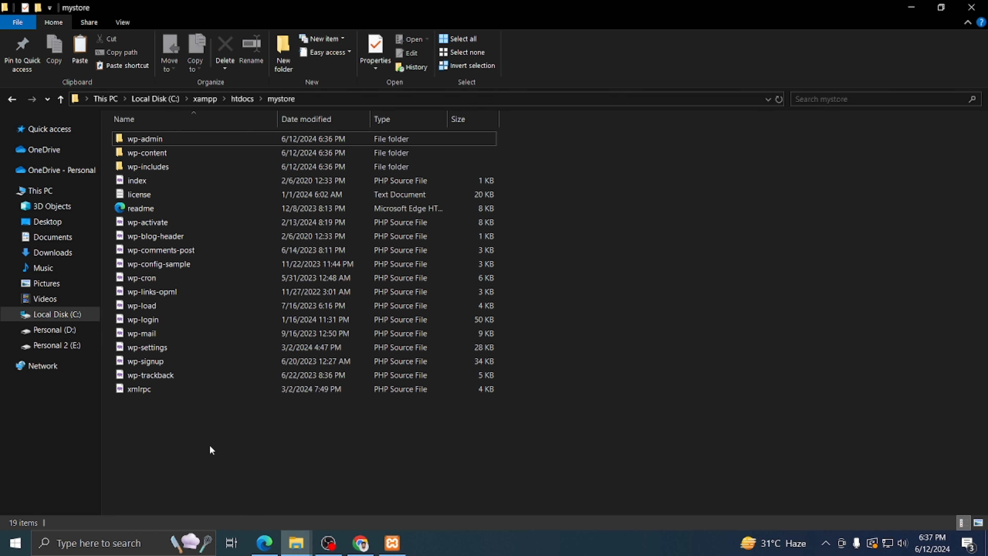
# Check the running modules in the XAMPP Control Panel and open localhost/mystore in a new Chrome tab
pyautogui.click(403, 537)
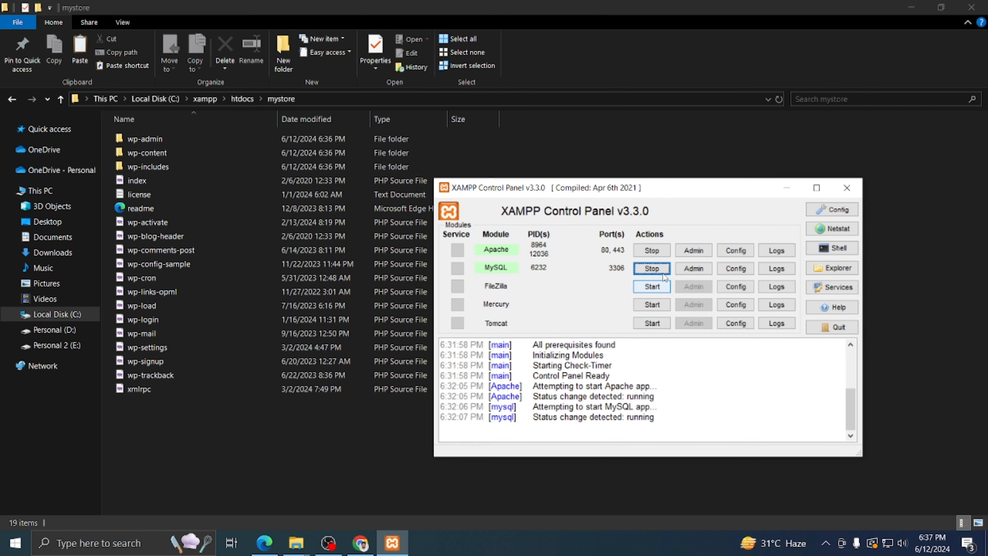
pyautogui.click(369, 545)
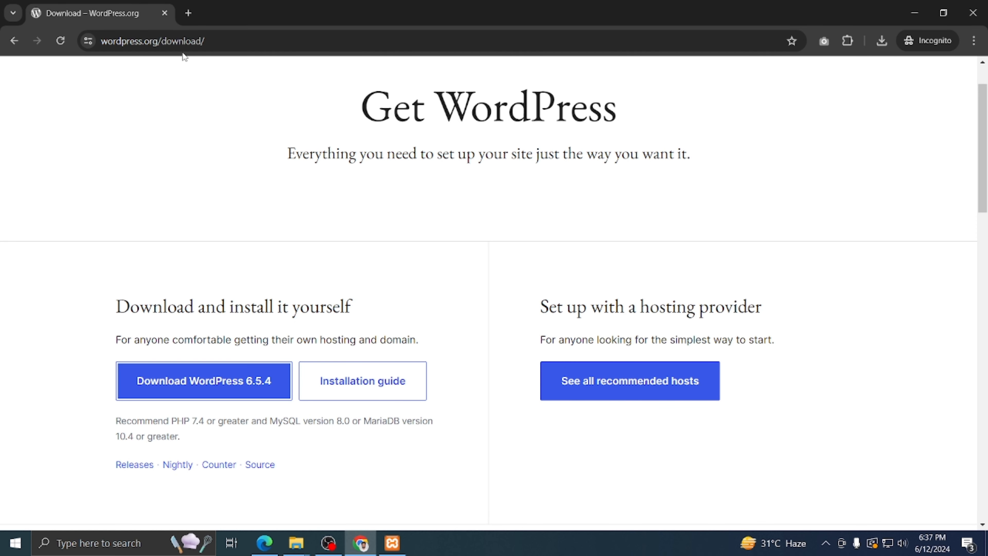
pyautogui.click(188, 12)
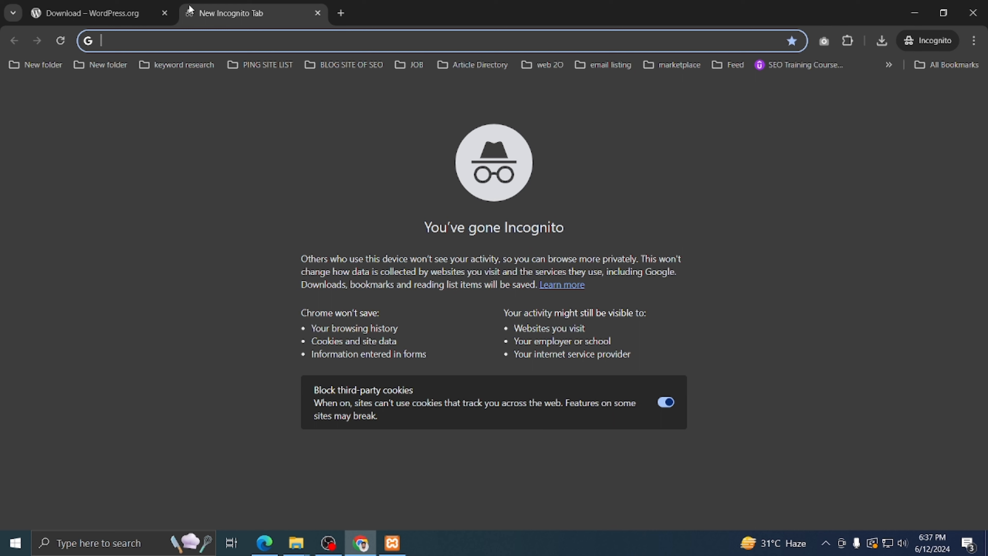
pyautogui.write('local')
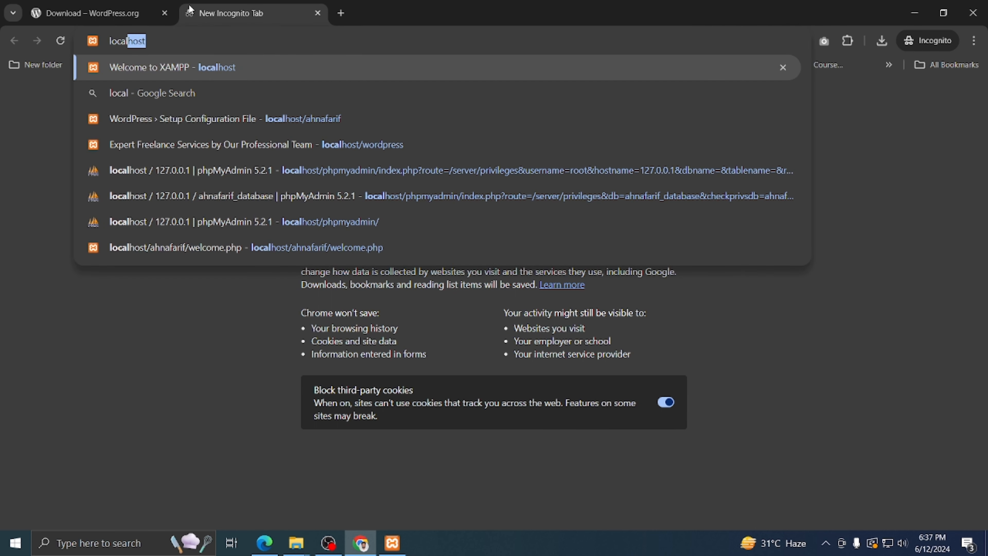
pyautogui.write('host/mystore')
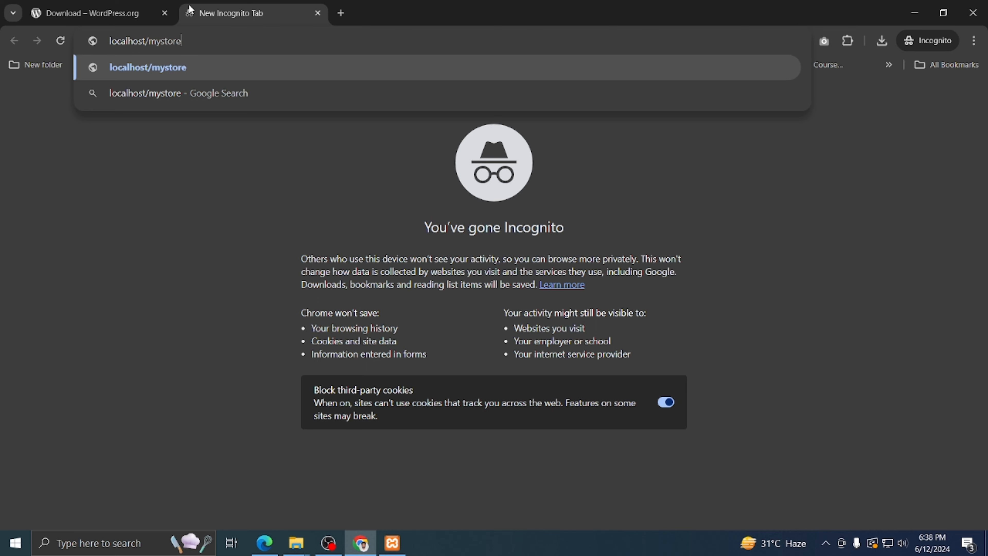
pyautogui.press('Return')
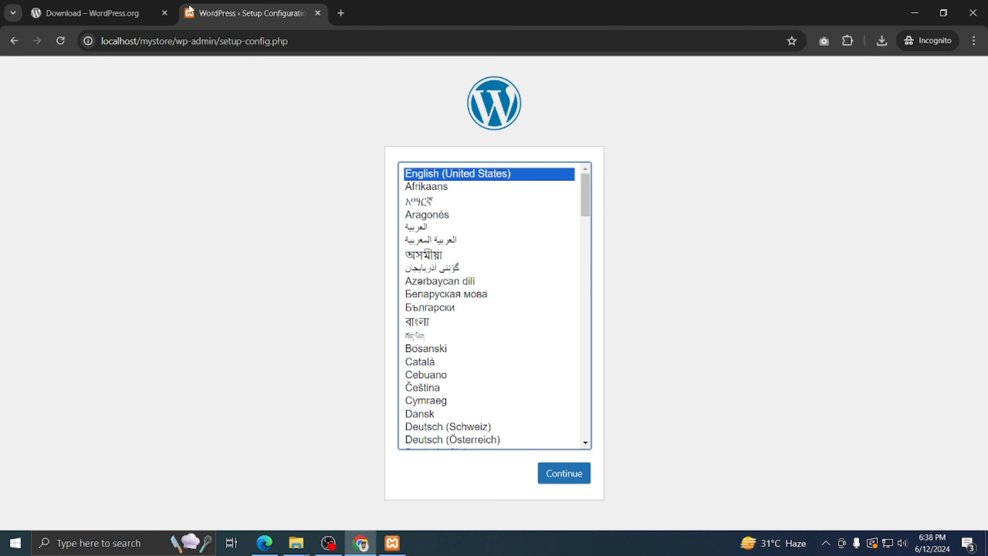
# Look through the WordPress setup languages and continue with English (United States)
pyautogui.scroll(-6, 458, 344)
pyautogui.scroll(-3, 444, 397)
pyautogui.moveTo(585, 269); pyautogui.dragTo(596, 183)
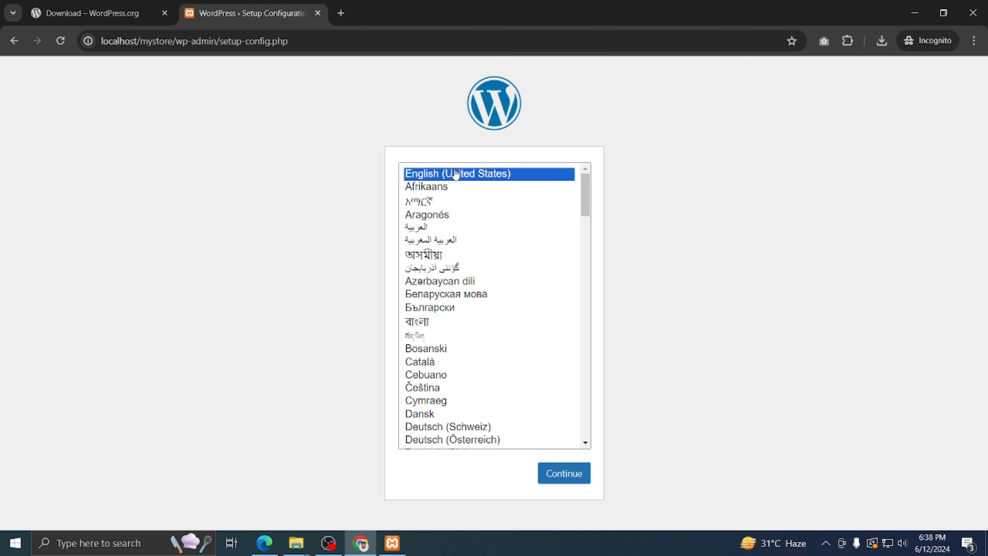
pyautogui.click(568, 474)
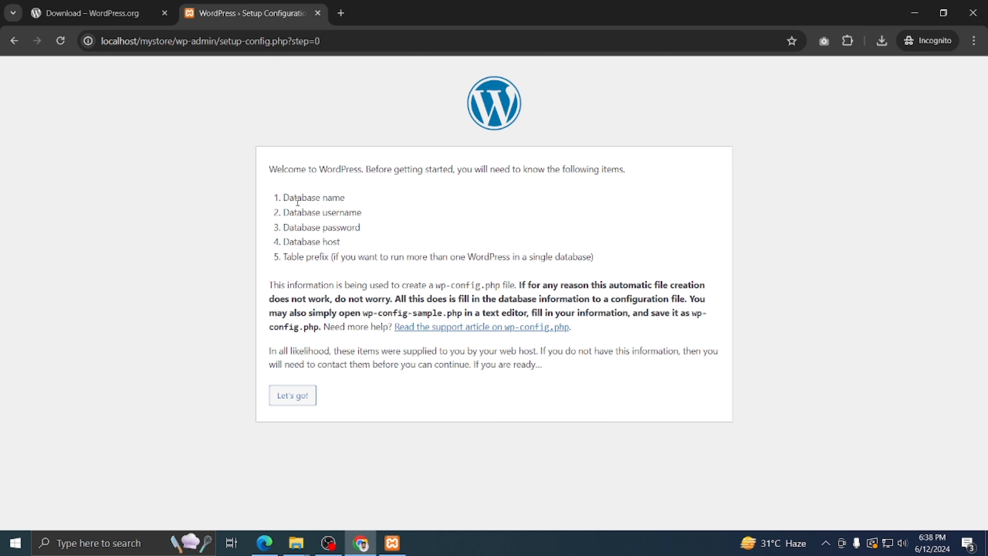
# Review the database details WordPress requires and open phpMyAdmin from the localhost dashboard in a new tab
pyautogui.moveTo(284, 198); pyautogui.dragTo(346, 194)
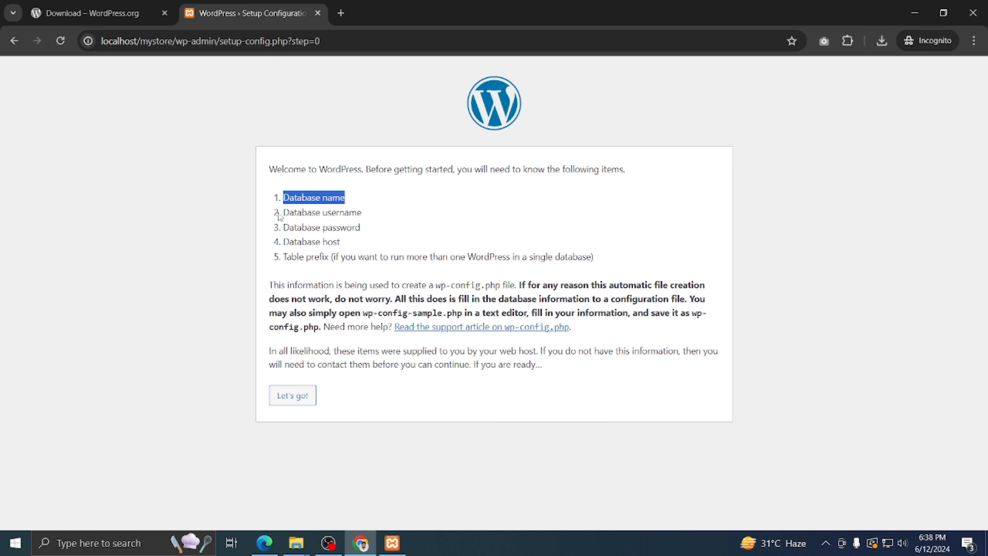
pyautogui.moveTo(288, 212); pyautogui.dragTo(358, 211)
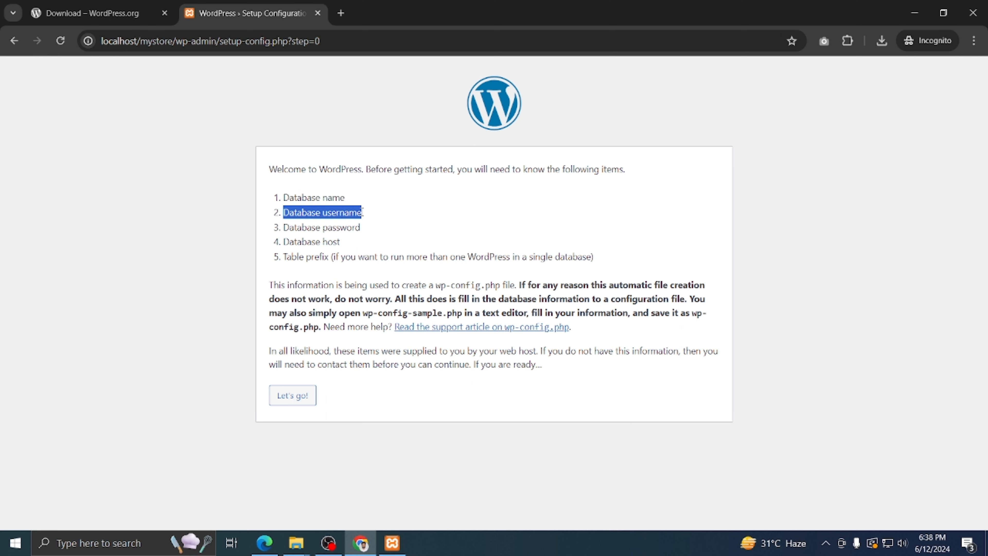
pyautogui.click(451, 139)
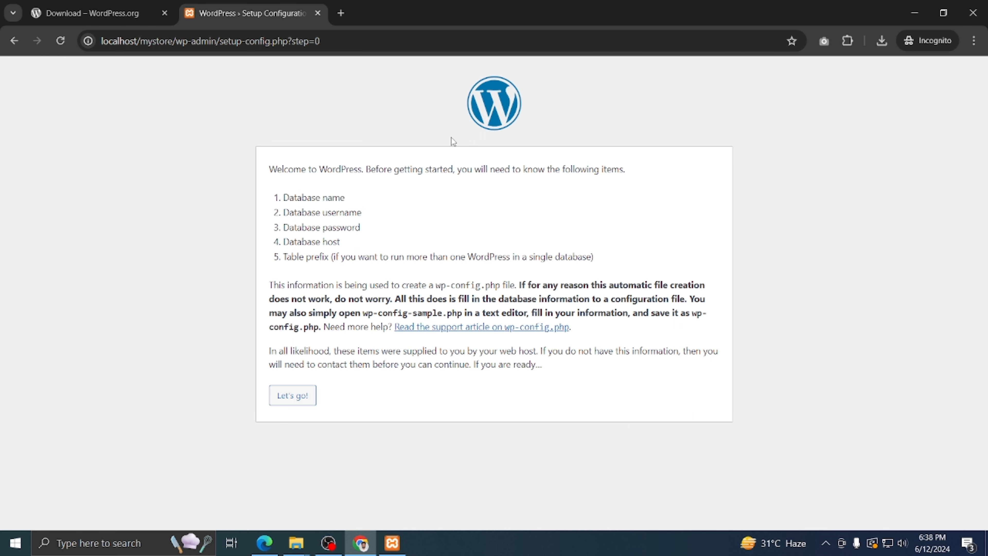
pyautogui.click(121, 6)
pyautogui.click(249, 8)
pyautogui.click(340, 13)
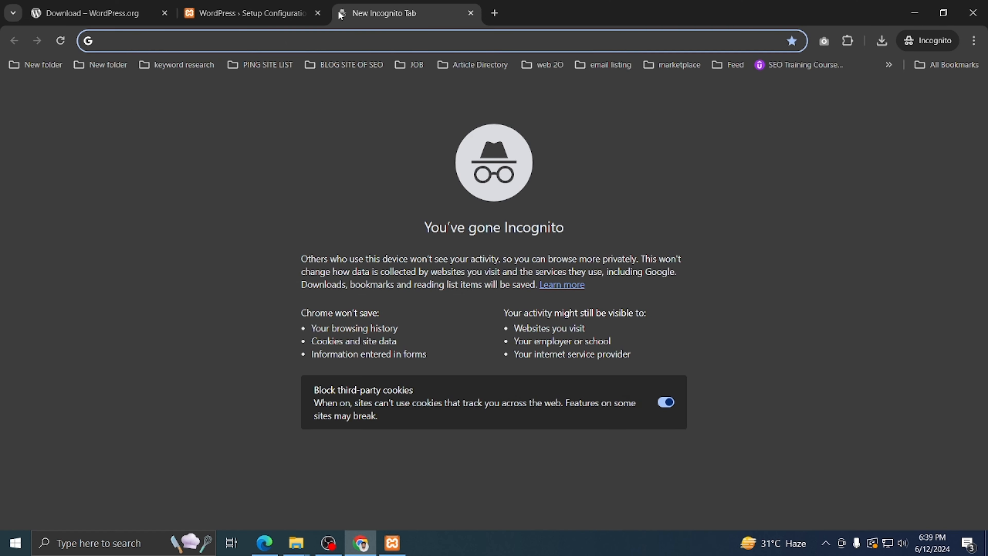
pyautogui.write('localhost')
pyautogui.press('Return')
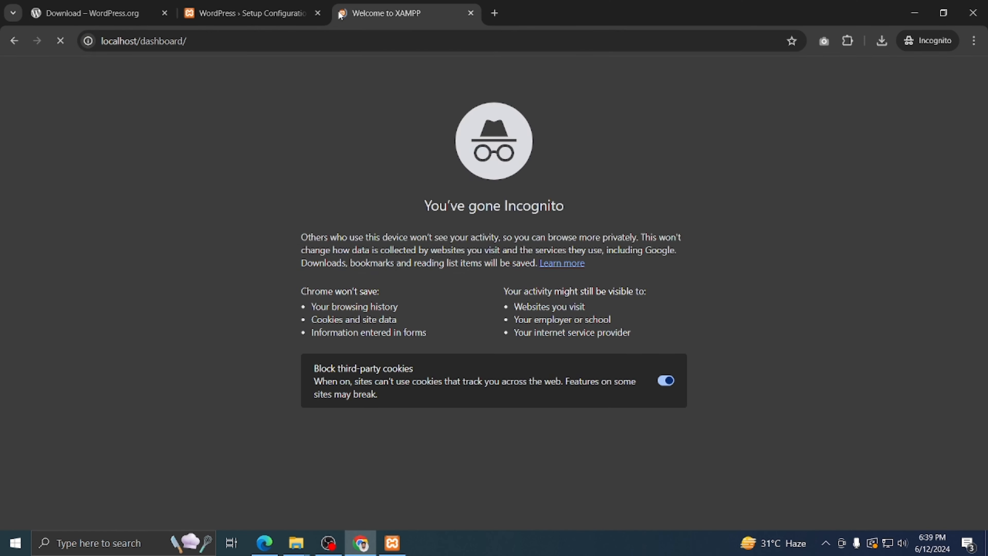
pyautogui.click(472, 76)
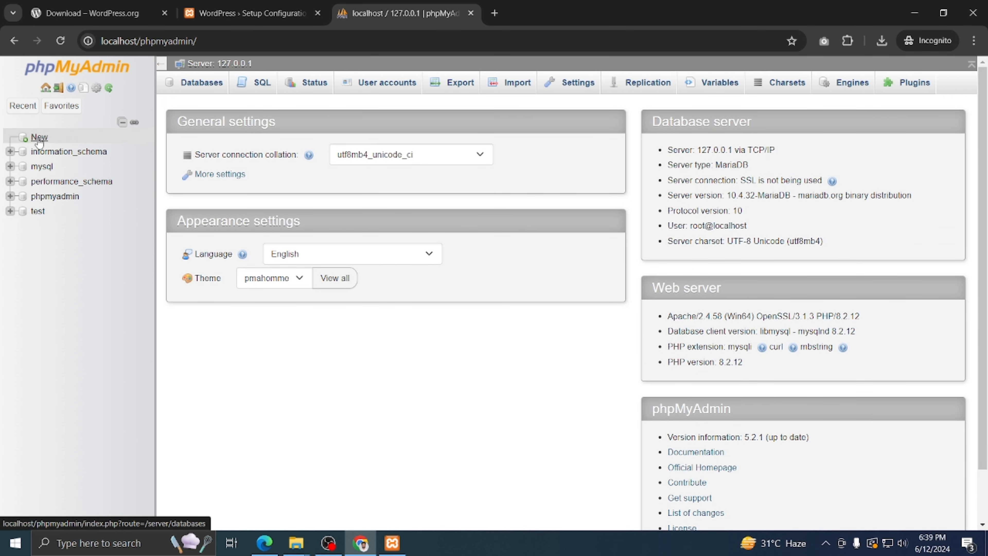
# Check that WordPress asks for a database name and create a database named mystore in phpMyAdmin
pyautogui.click(206, 16)
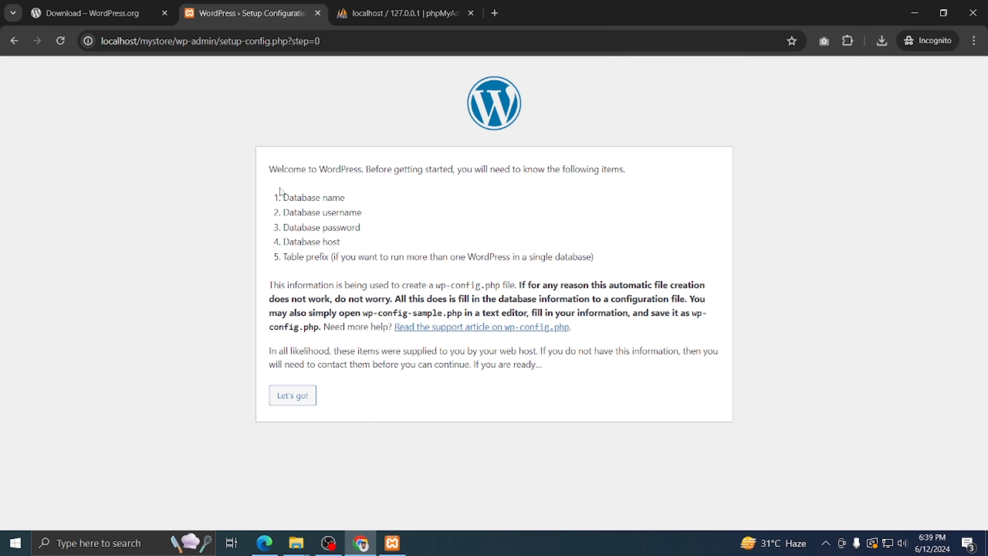
pyautogui.moveTo(283, 197); pyautogui.dragTo(356, 198)
pyautogui.click(396, 13)
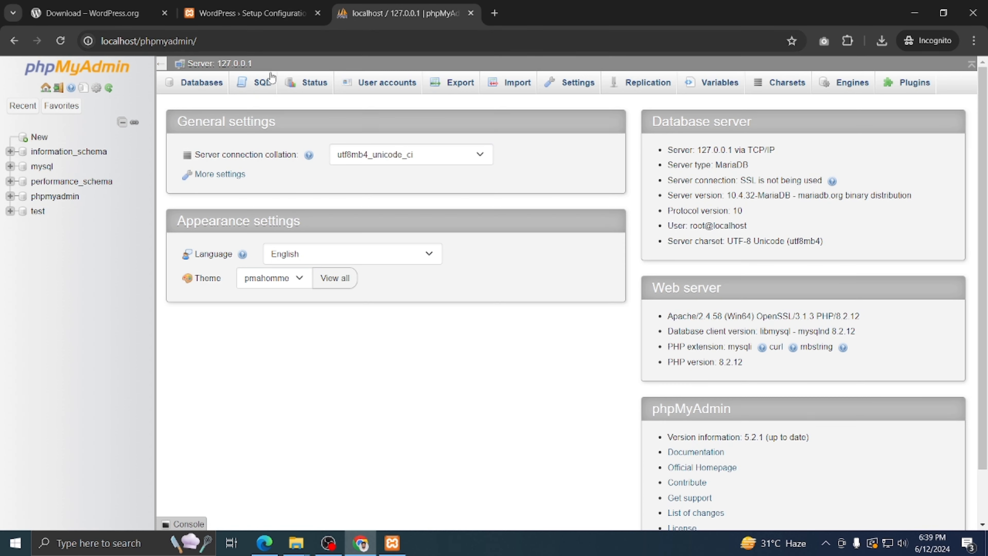
pyautogui.click(44, 138)
pyautogui.click(210, 189)
pyautogui.write('mystore')
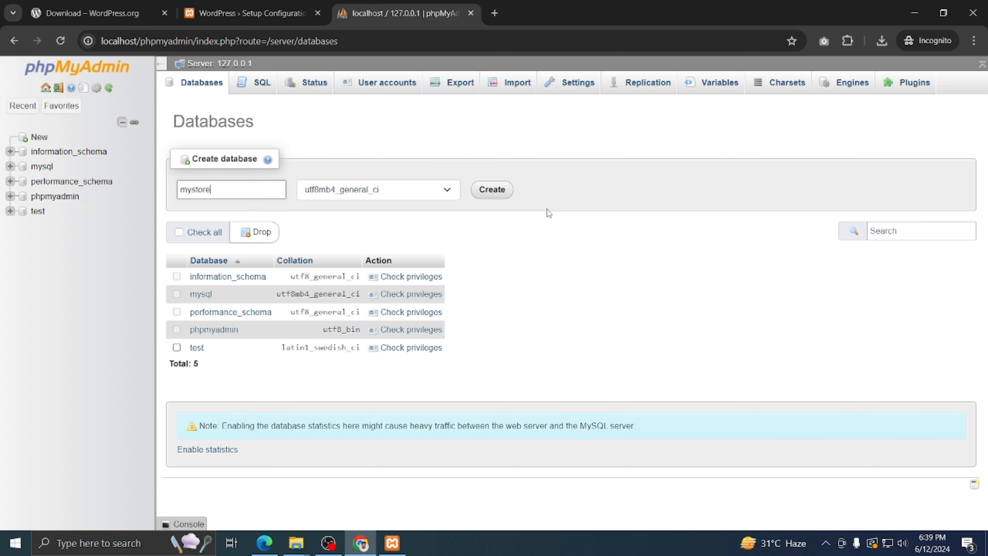
pyautogui.click(493, 190)
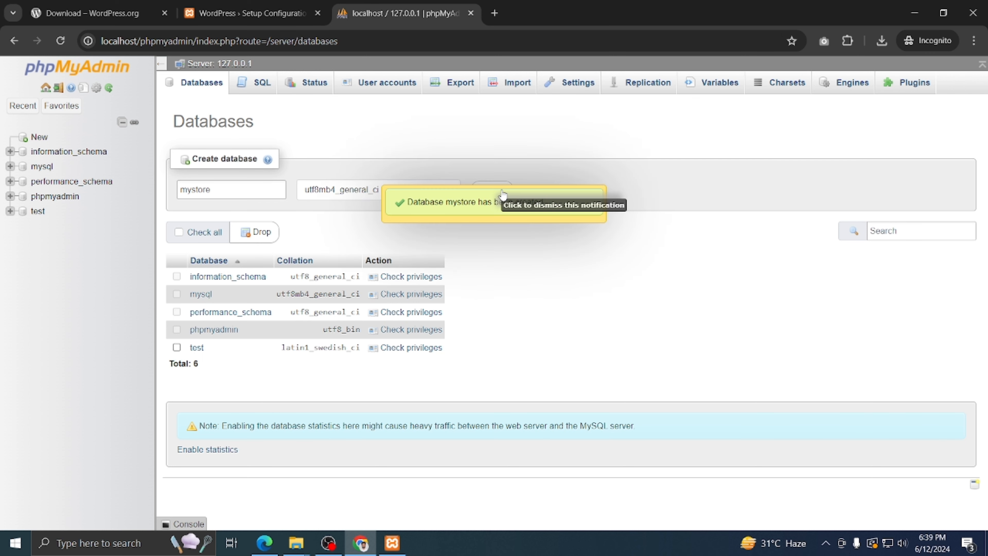
# Look up the accounts with access to the mystore database and open the login information of root on host 127.0.0.1
pyautogui.hotkey('ctrl', 'shift', 'Tab')
pyautogui.moveTo(284, 212); pyautogui.dragTo(371, 214)
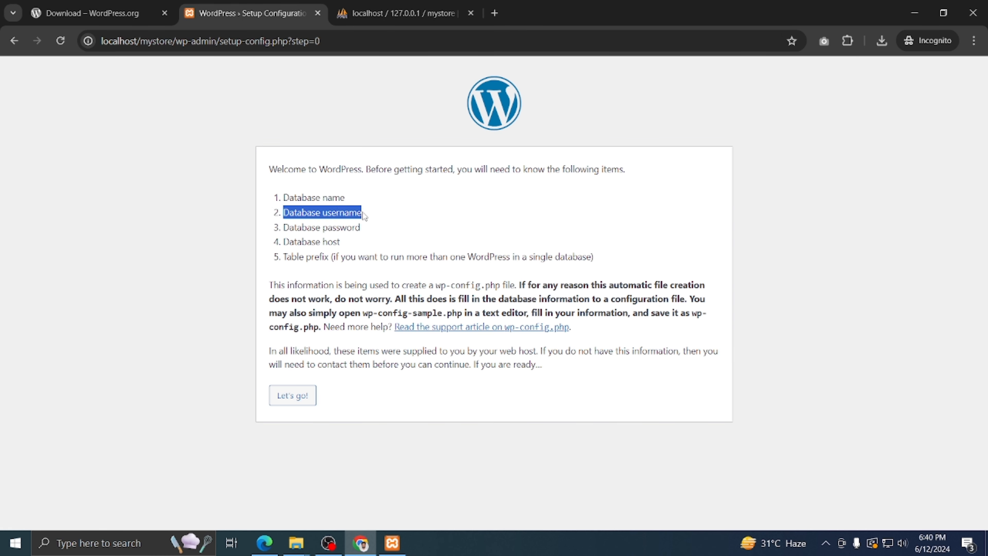
pyautogui.click(425, 5)
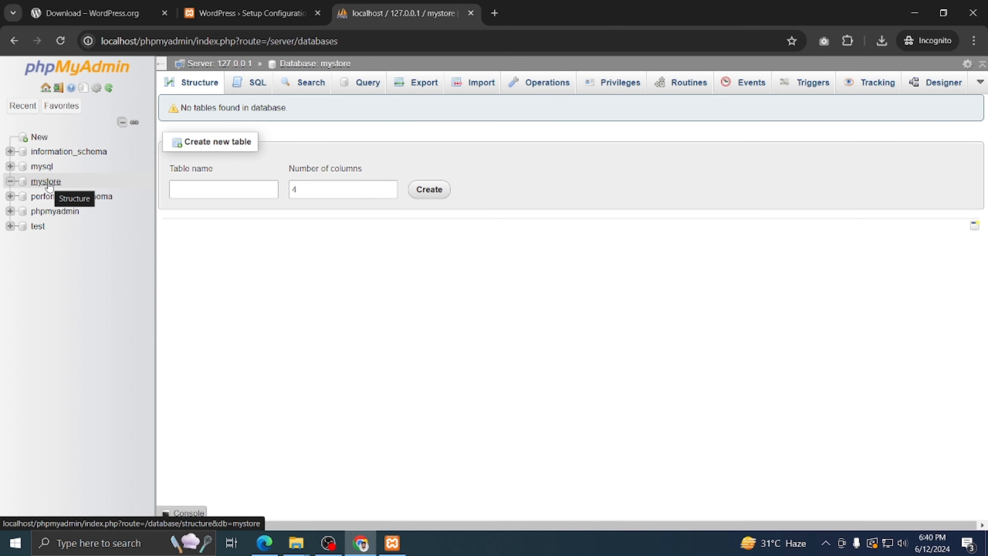
pyautogui.click(621, 82)
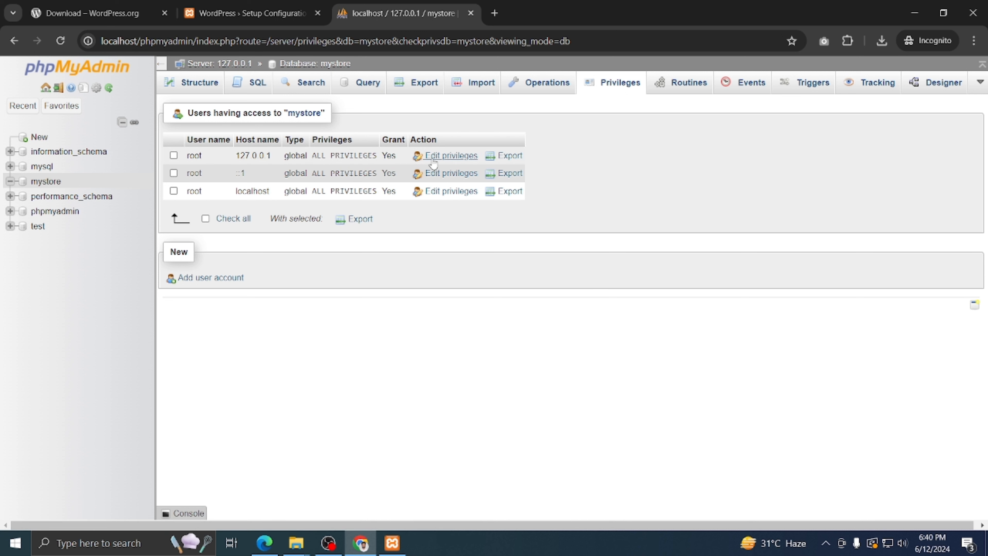
pyautogui.click(450, 157)
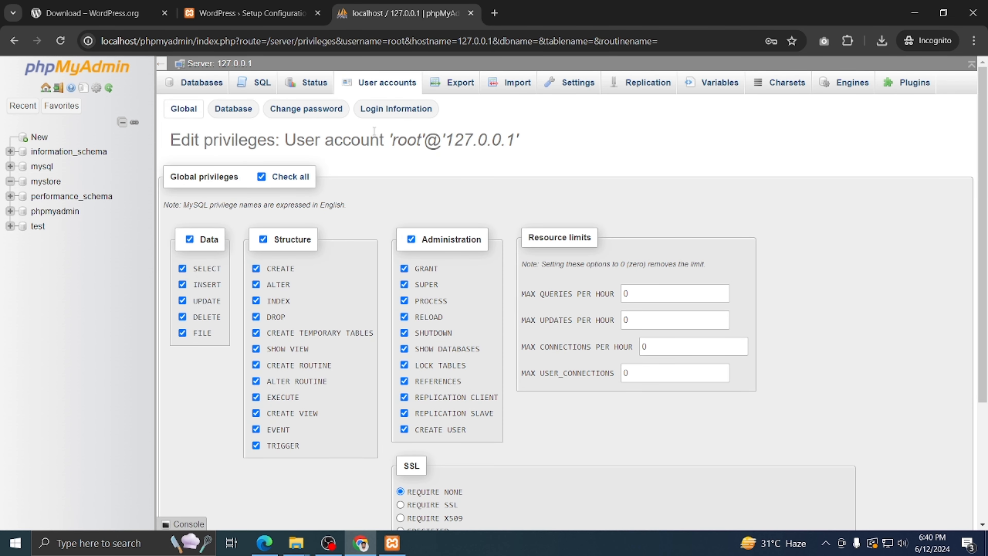
pyautogui.click(393, 112)
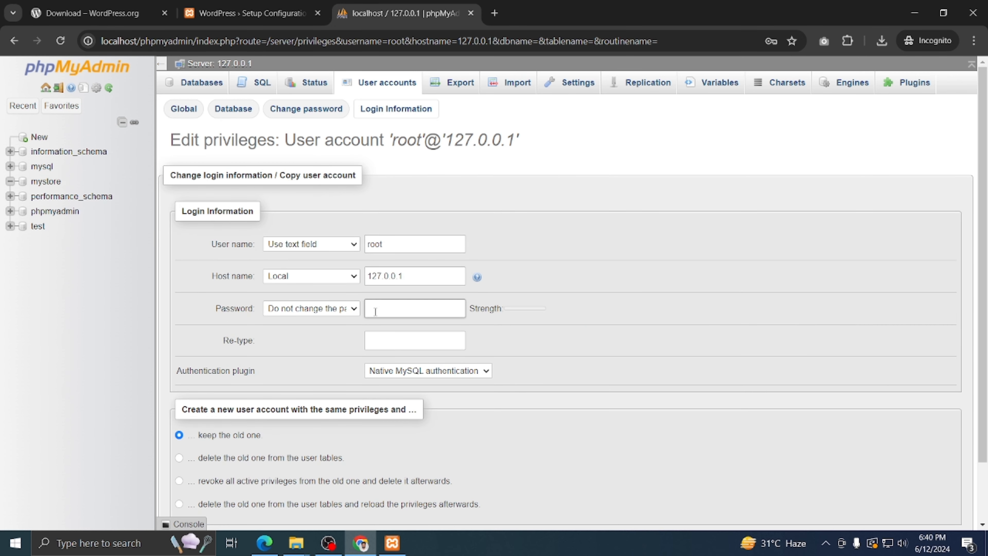
# Review the remaining database items WordPress requires and continue to the database connection form
pyautogui.click(235, 4)
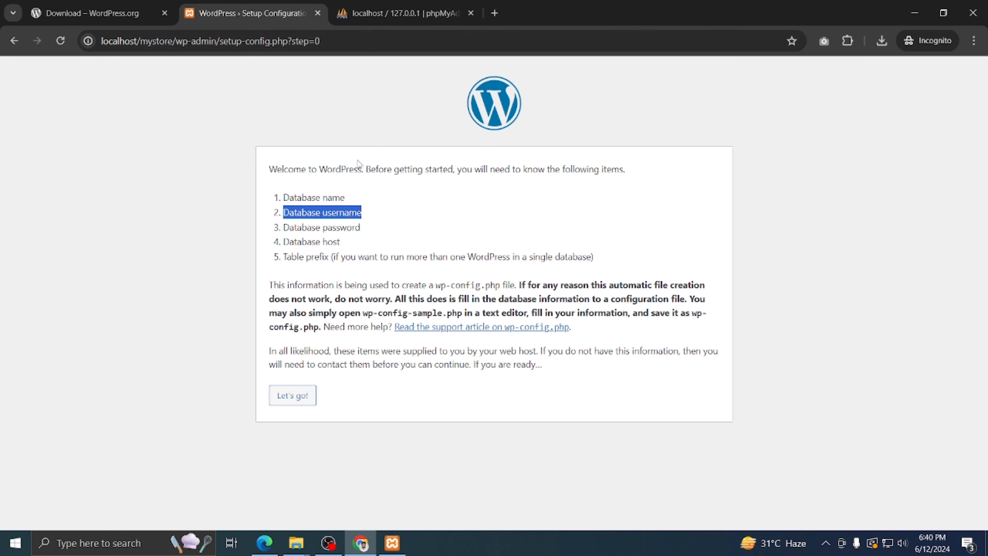
pyautogui.moveTo(364, 229); pyautogui.dragTo(342, 245)
pyautogui.moveTo(305, 400); pyautogui.dragTo(383, 408)
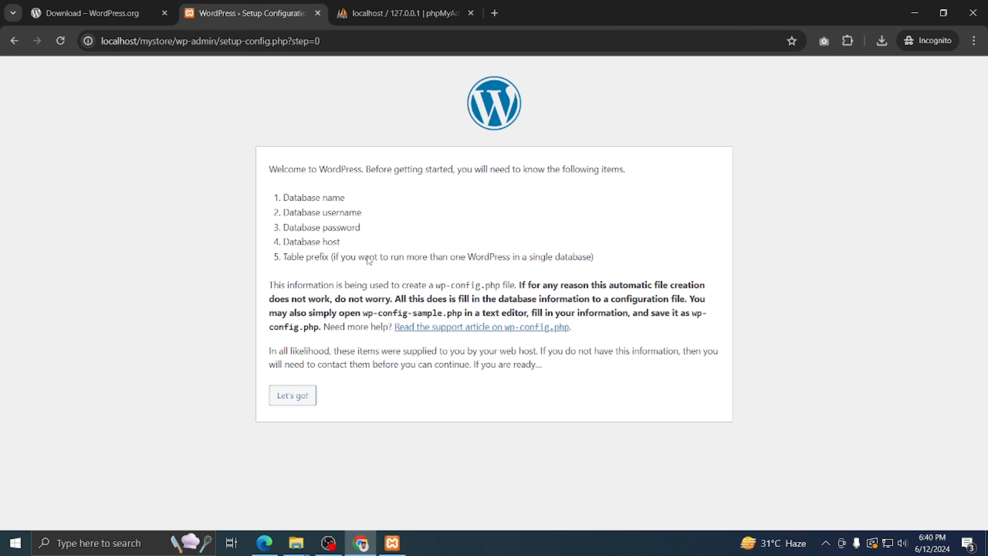
pyautogui.click(291, 395)
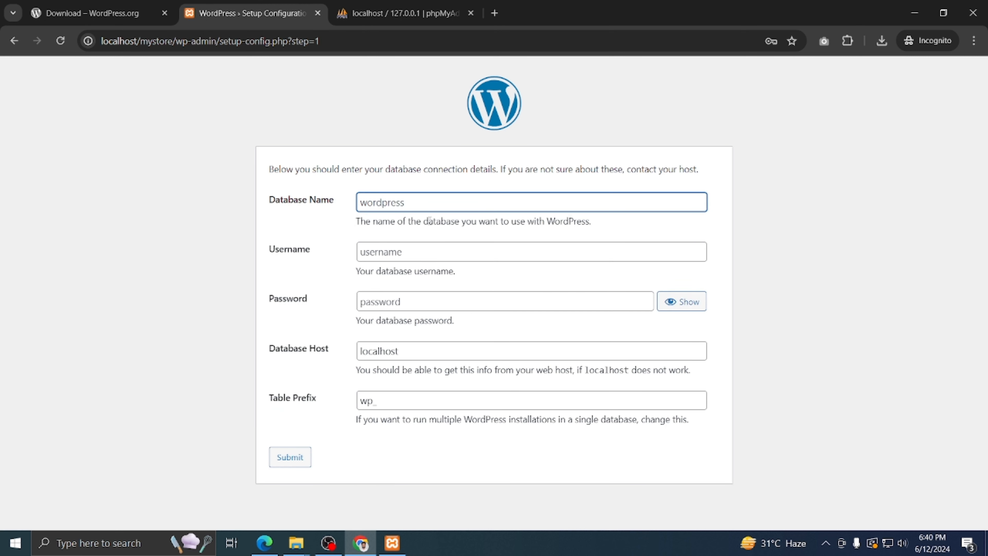
# Copy the database name mystore from phpMyAdmin into the Database Name of the WordPress setup
pyautogui.click(387, 204)
pyautogui.click(400, 12)
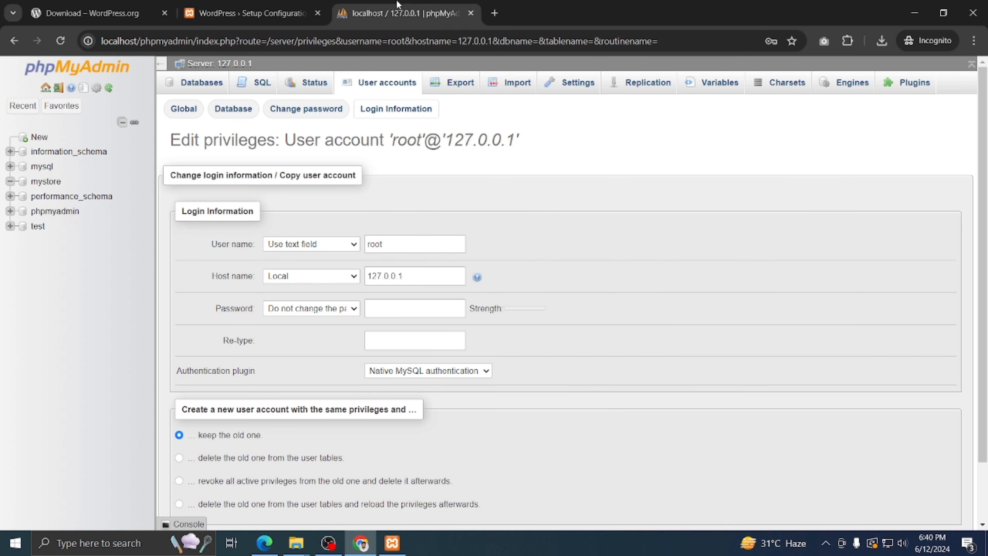
pyautogui.moveTo(45, 181)
pyautogui.mouseDown()
pyautogui.moveTo(26, 184)
pyautogui.moveTo(35, 182)
pyautogui.mouseUp()
pyautogui.rightClick(38, 183)
pyautogui.click(62, 306)
pyautogui.click(252, 13)
pyautogui.rightClick(367, 202)
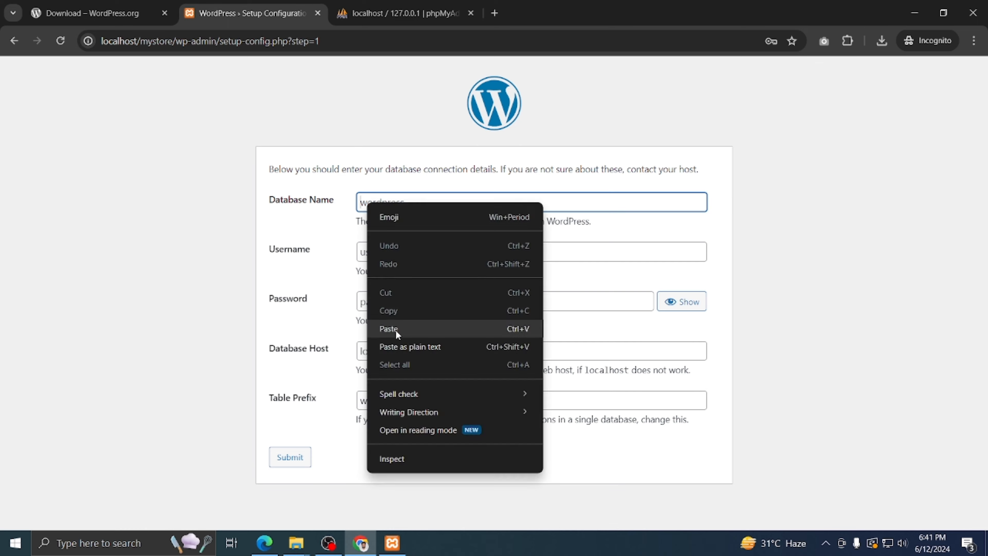
pyautogui.click(389, 327)
# Copy the user name root from the phpMyAdmin login information into the Username of the WordPress database details
pyautogui.click(400, 13)
pyautogui.click(252, 13)
pyautogui.click(358, 251)
pyautogui.click(400, 13)
pyautogui.doubleClick(374, 244)
pyautogui.rightClick(375, 244)
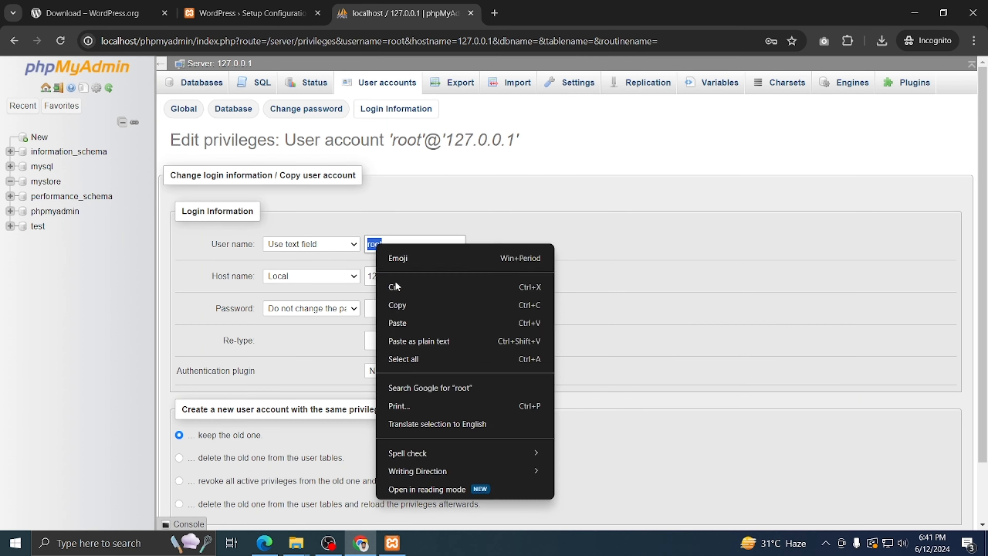
pyautogui.click(404, 302)
pyautogui.click(252, 13)
pyautogui.hotkey('ctrl', 'v')
# Submit the database connection details with the default localhost host and wp_ prefix, and run the WordPress installation
pyautogui.click(399, 13)
pyautogui.click(238, 5)
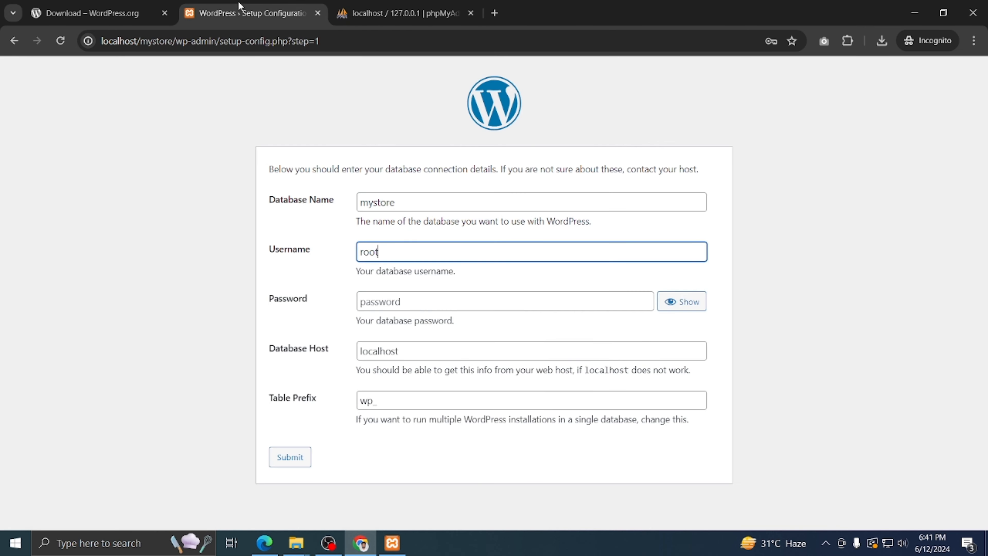
pyautogui.click(293, 457)
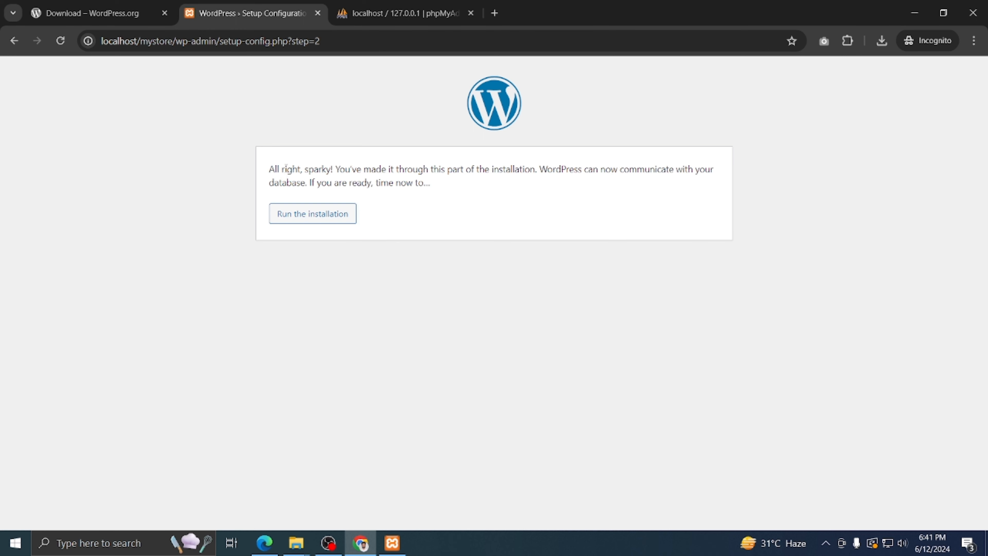
pyautogui.click(303, 222)
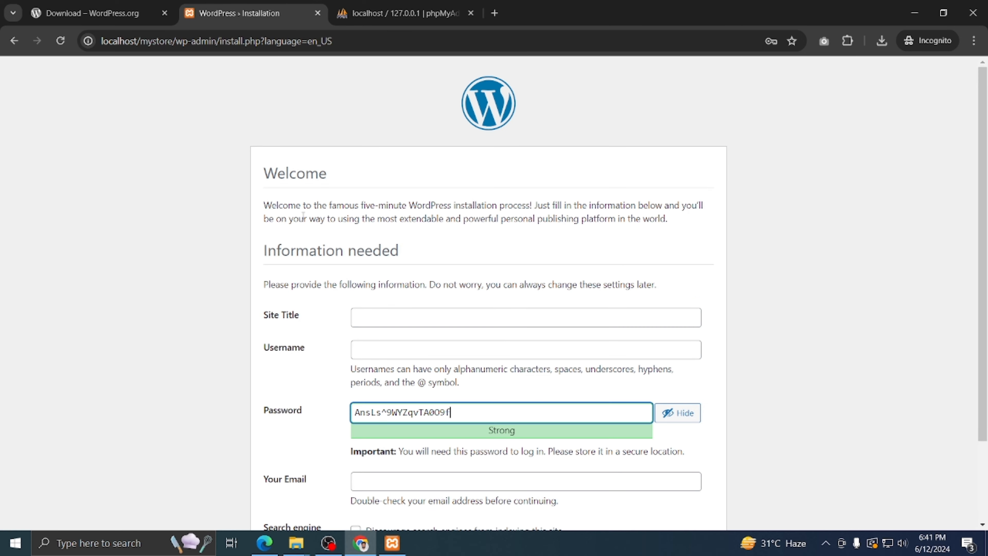
# Set the site title to Best Online Shop in Bangladesh and fill in the administrator's username
pyautogui.scroll(-1, 244, 251)
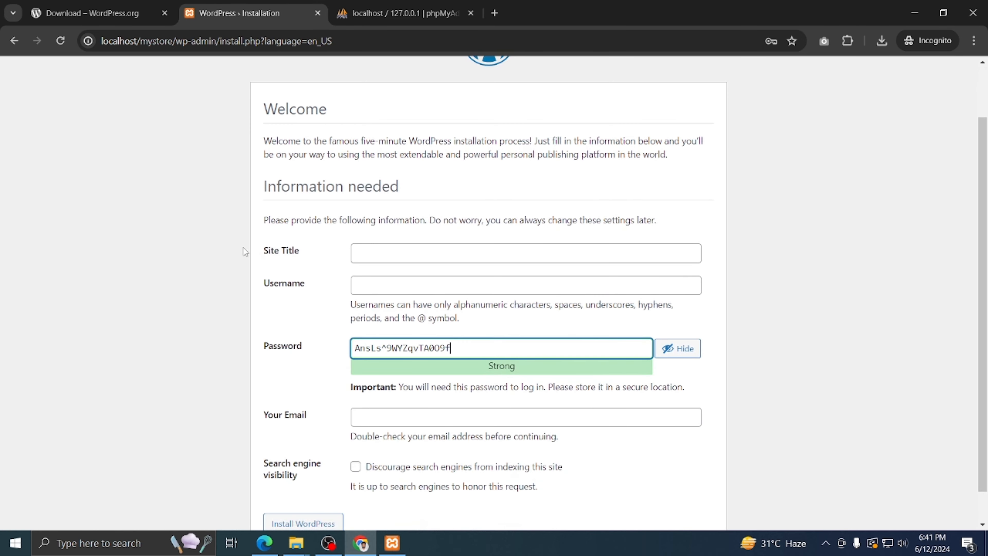
pyautogui.click(403, 257)
pyautogui.click(374, 288)
pyautogui.click(389, 253)
pyautogui.click(440, 283)
pyautogui.click(399, 284)
pyautogui.click(432, 362)
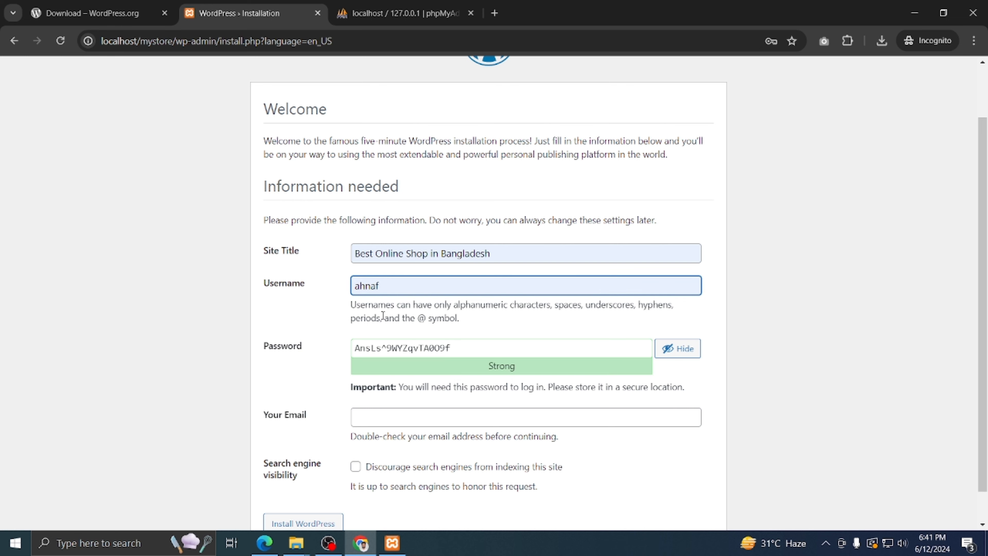
# Replace the generated password with a custom administrator password and confirm the use of a weak password
pyautogui.tripleClick(398, 347)
pyautogui.rightClick(398, 350)
pyautogui.click(423, 168)
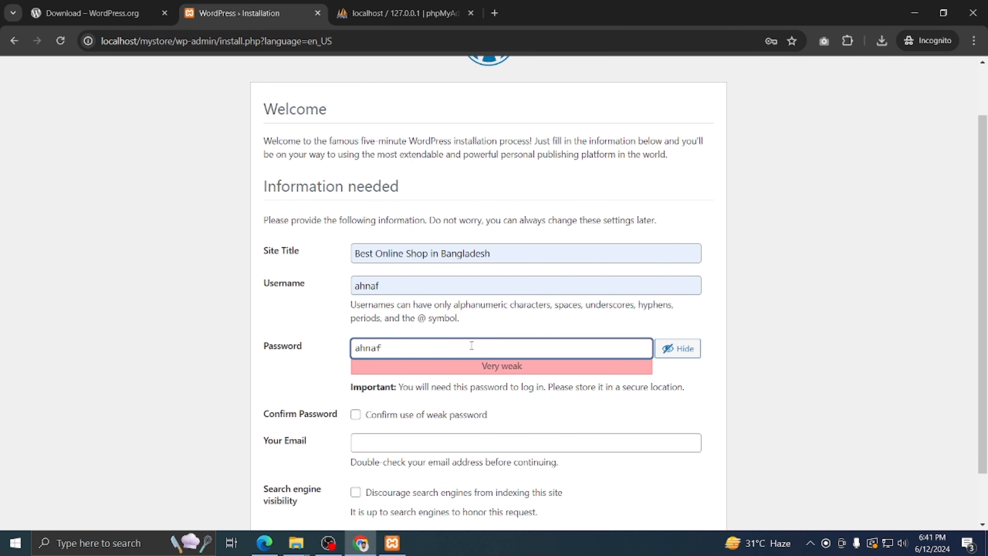
pyautogui.click(354, 414)
# Fill in the administrator's email, discourage search engines from indexing the site, and install WordPress
pyautogui.scroll(-1, 355, 414)
pyautogui.click(427, 382)
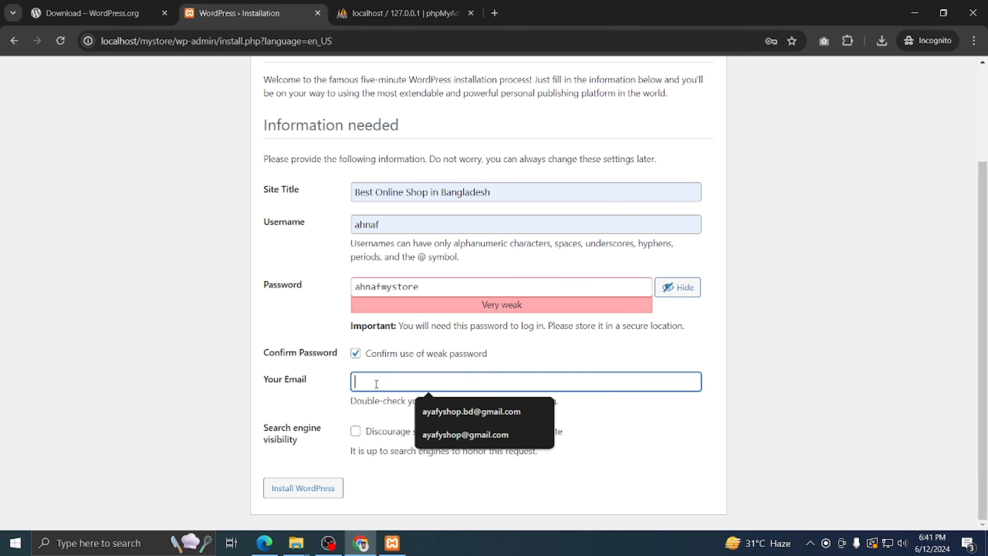
pyautogui.click(467, 411)
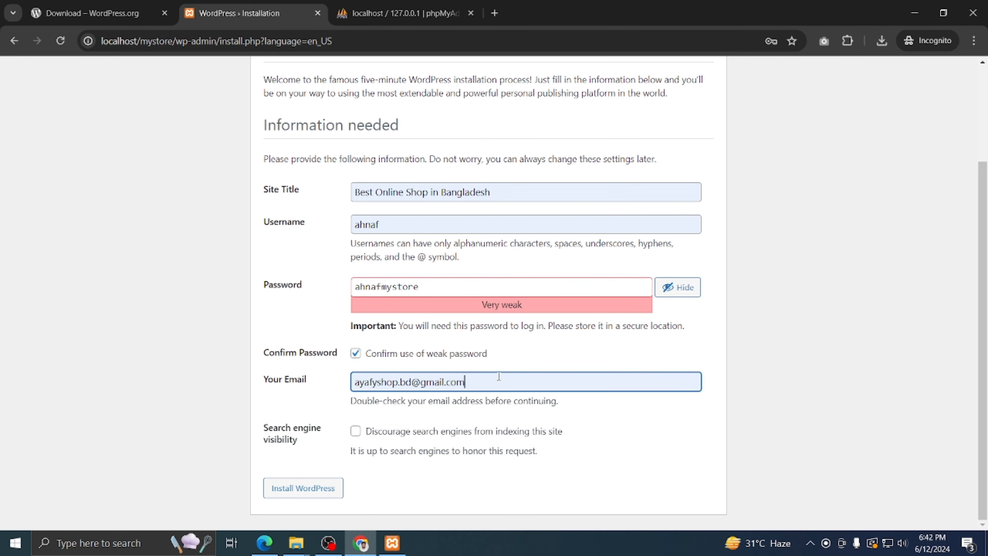
pyautogui.click(355, 430)
pyautogui.click(296, 487)
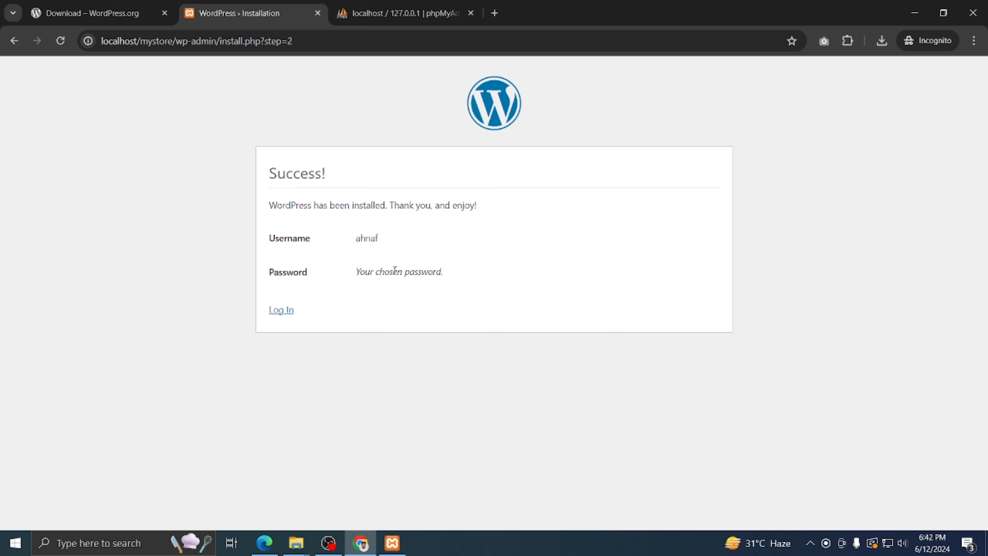
# Log in to the new WordPress site with the administrator's username and the account password
pyautogui.click(288, 312)
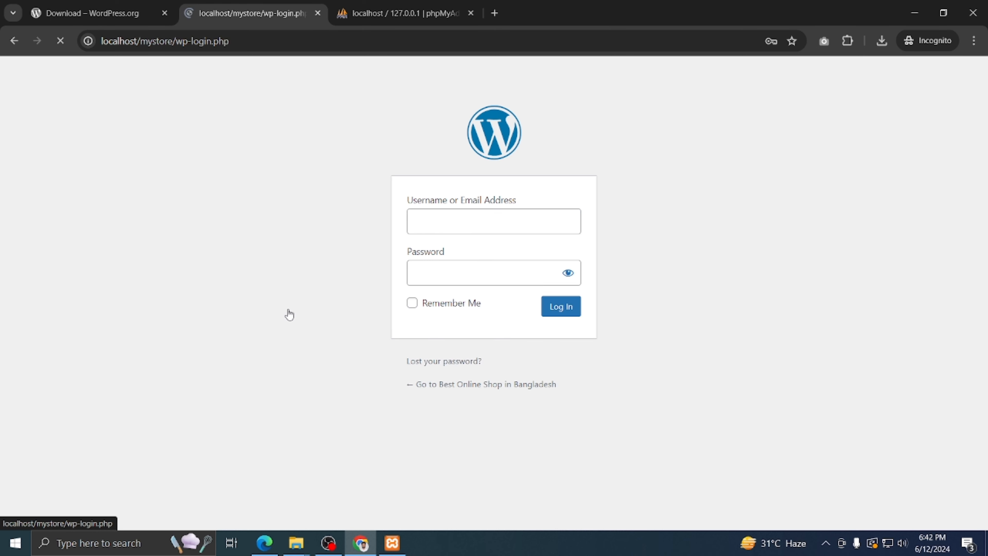
pyautogui.click(434, 224)
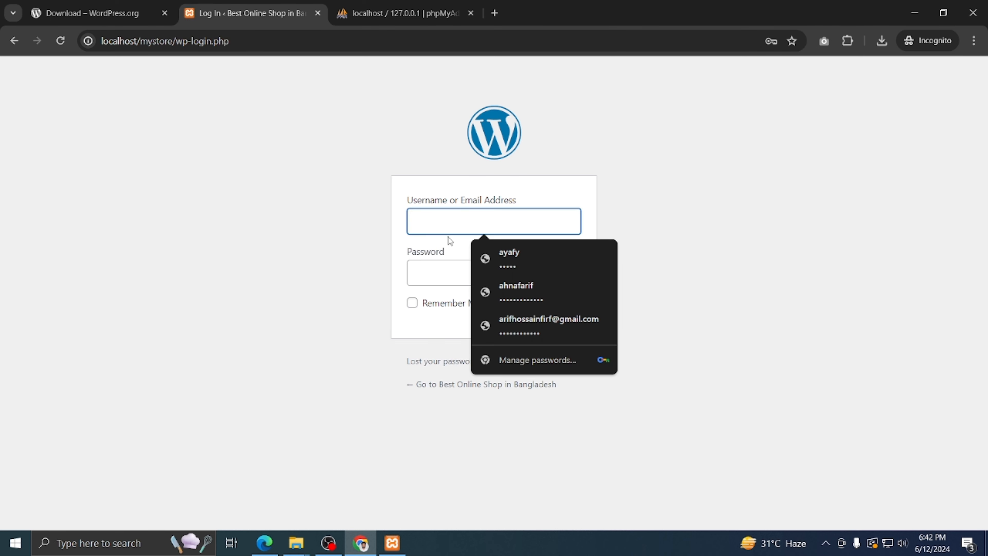
pyautogui.write('ahnaf')
pyautogui.click(427, 273)
pyautogui.write('••••••••••••')
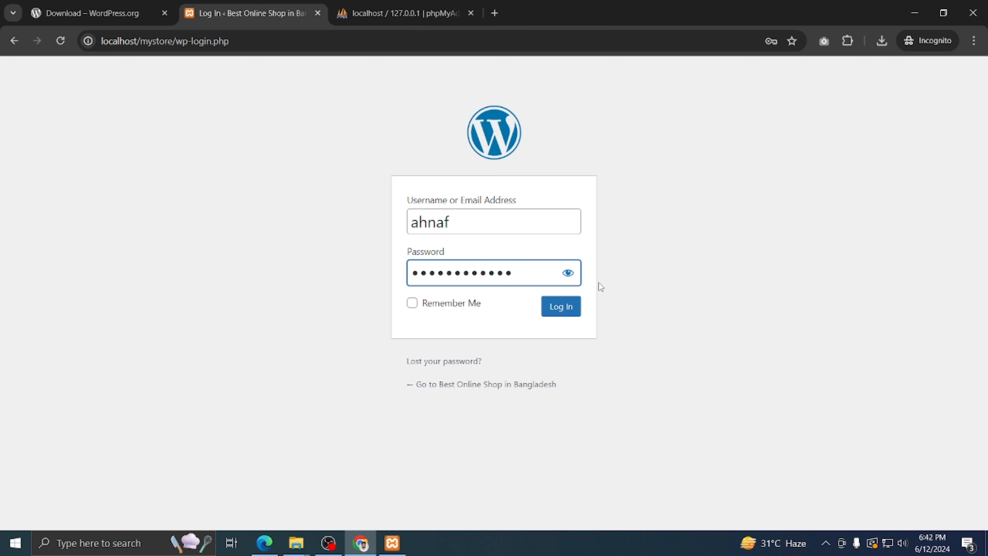
pyautogui.click(568, 275)
pyautogui.click(558, 314)
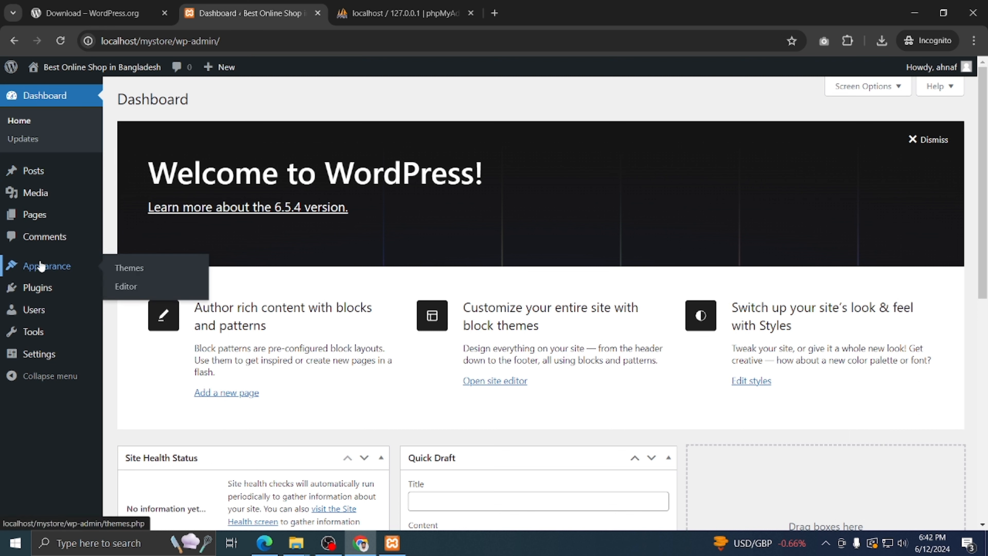
# Open the list of installed themes in the WordPress dashboard
pyautogui.moveTo(37, 269)
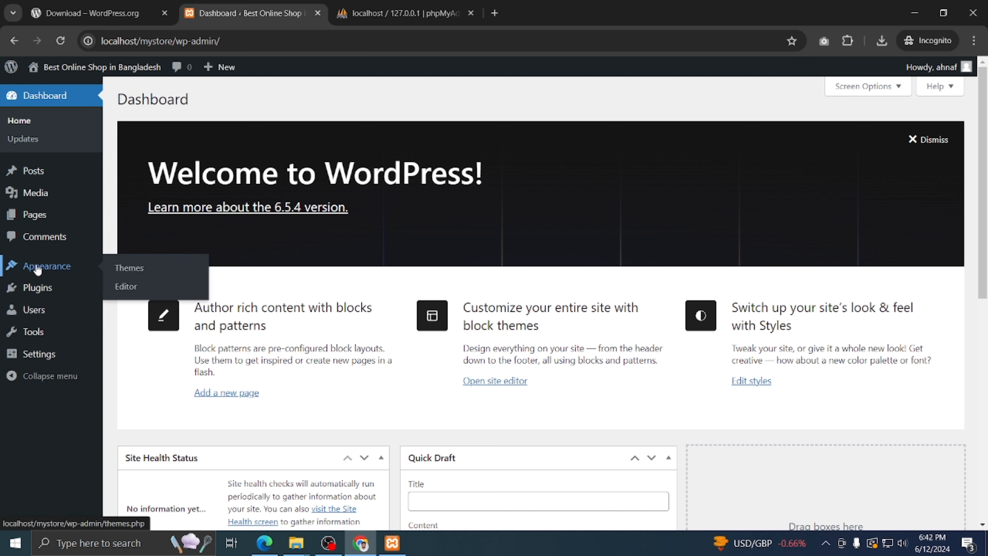
pyautogui.click(128, 269)
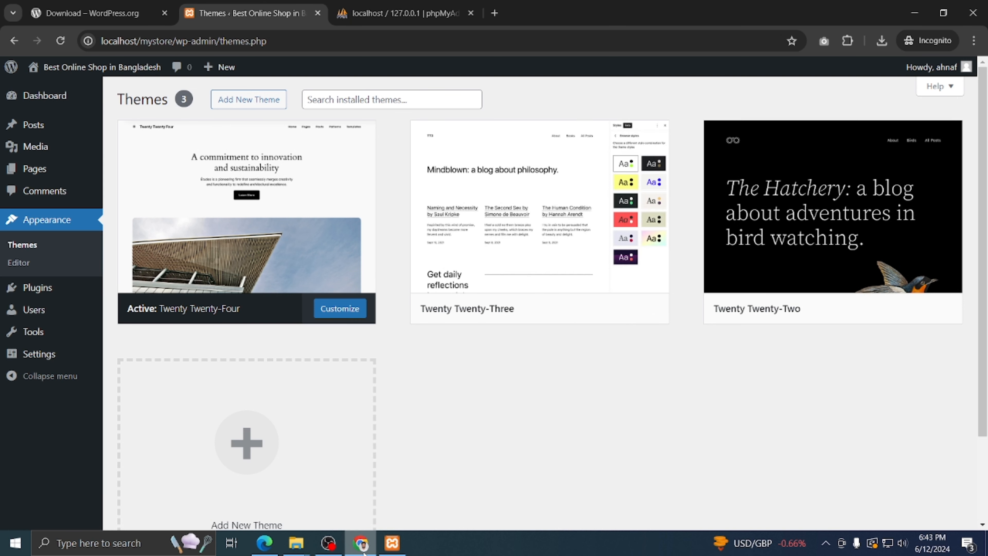
pyautogui.click(330, 546)
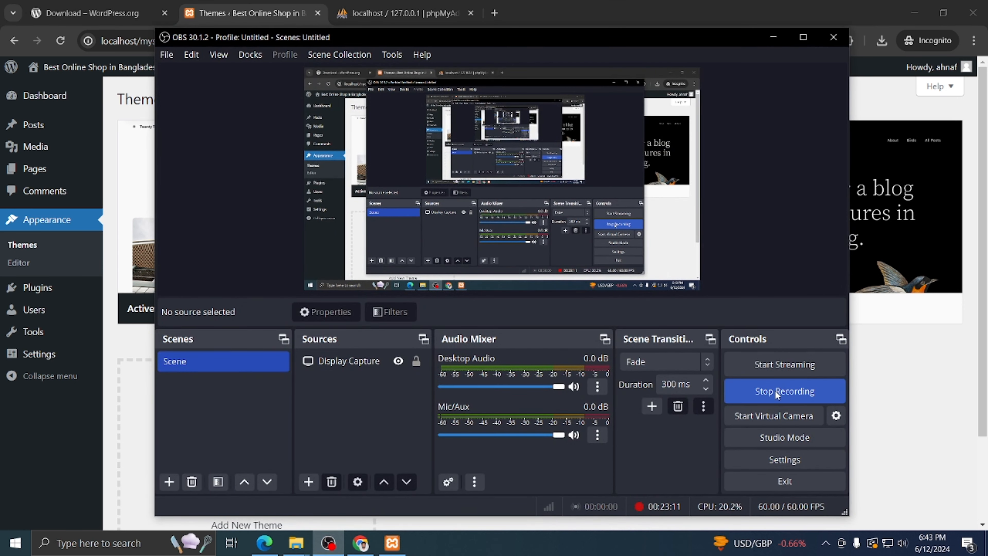